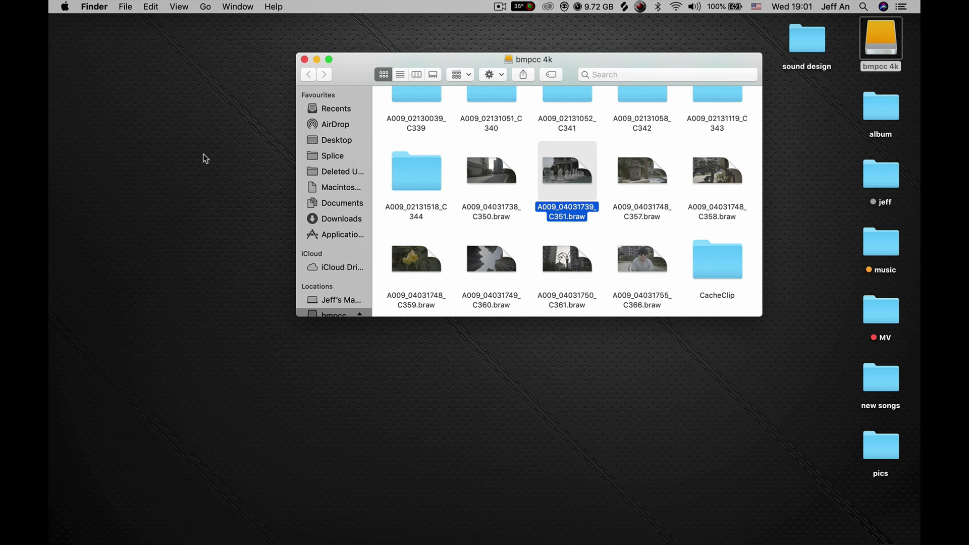
# Switch to DaVinci Resolve and import the eight A009_0403 .braw clips from the bmpcc 4k drive into the media pool
pyautogui.moveTo(50, 148)
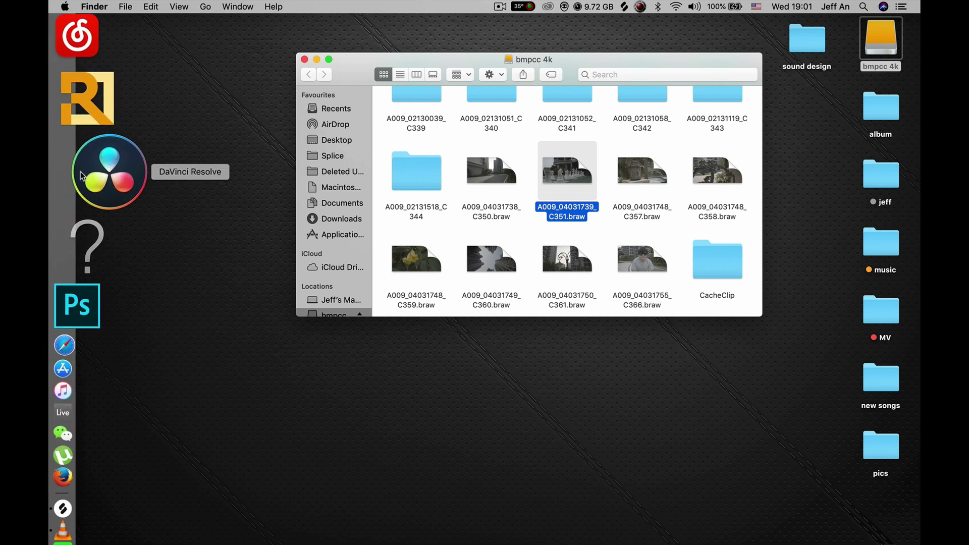
pyautogui.click(82, 176)
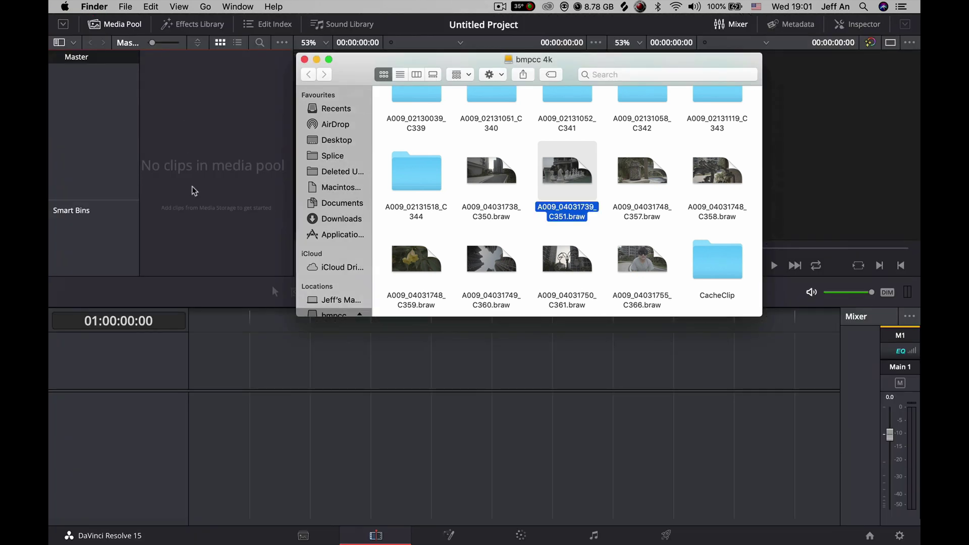
pyautogui.moveTo(438, 63); pyautogui.dragTo(472, 54)
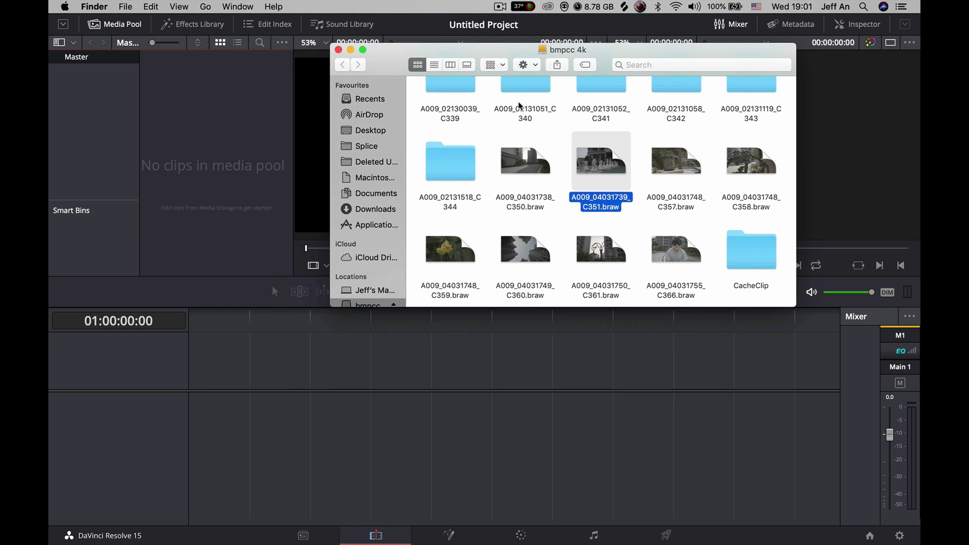
pyautogui.click(525, 161)
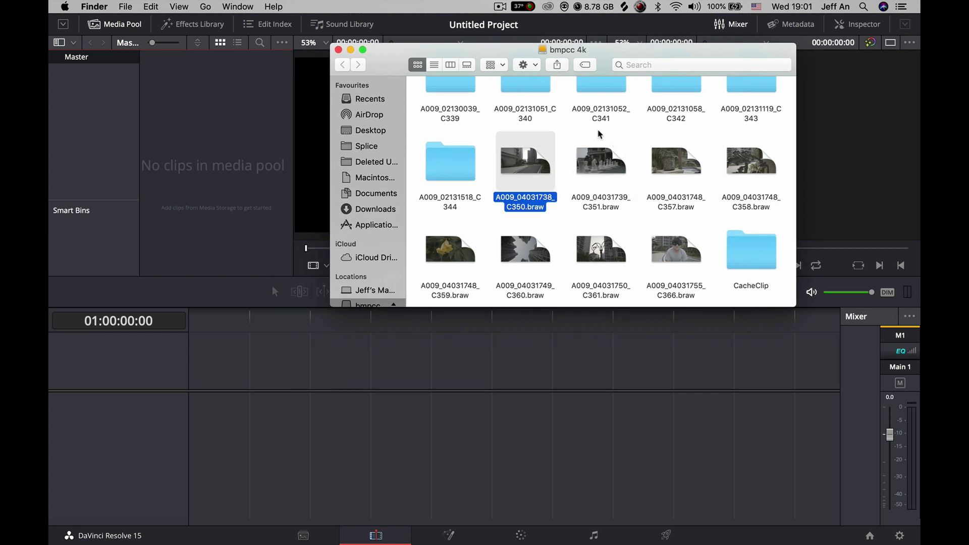
pyautogui.keyDown('shift'); pyautogui.click(746, 181); pyautogui.keyUp('shift')
pyautogui.moveTo(451, 222); pyautogui.dragTo(667, 258)
pyautogui.moveTo(534, 167); pyautogui.dragTo(173, 148)
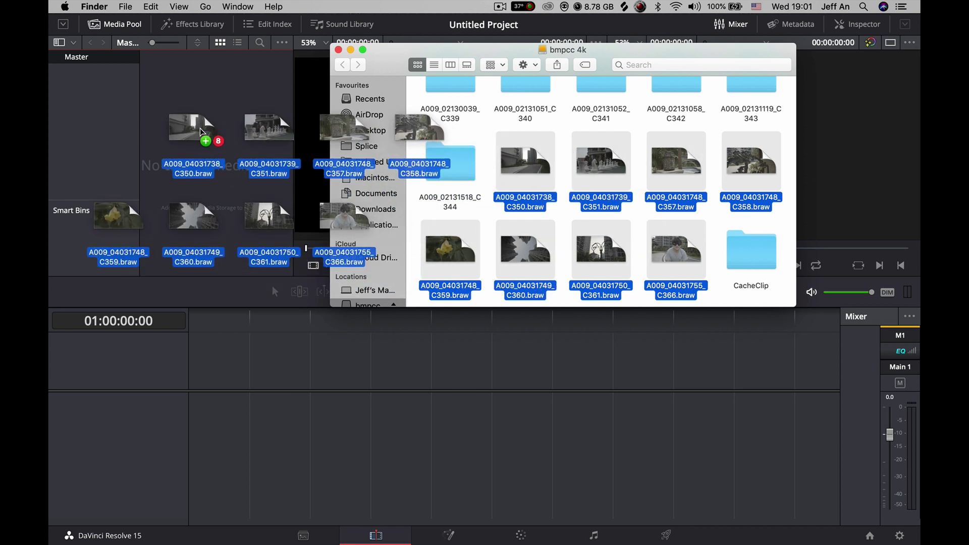
pyautogui.click(338, 50)
pyautogui.click(281, 113)
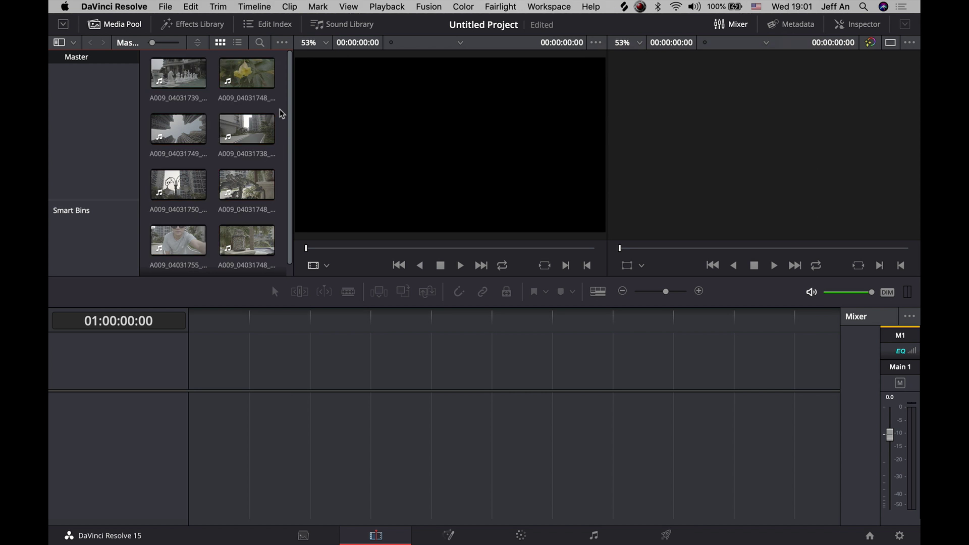
# Create a timeline from the A009_04031755_C366.braw clip and append the two A009_04031748 clips nearest it in the media pool
pyautogui.scroll(-1, 278, 131)
pyautogui.moveTo(179, 229); pyautogui.dragTo(217, 391)
pyautogui.click(252, 177)
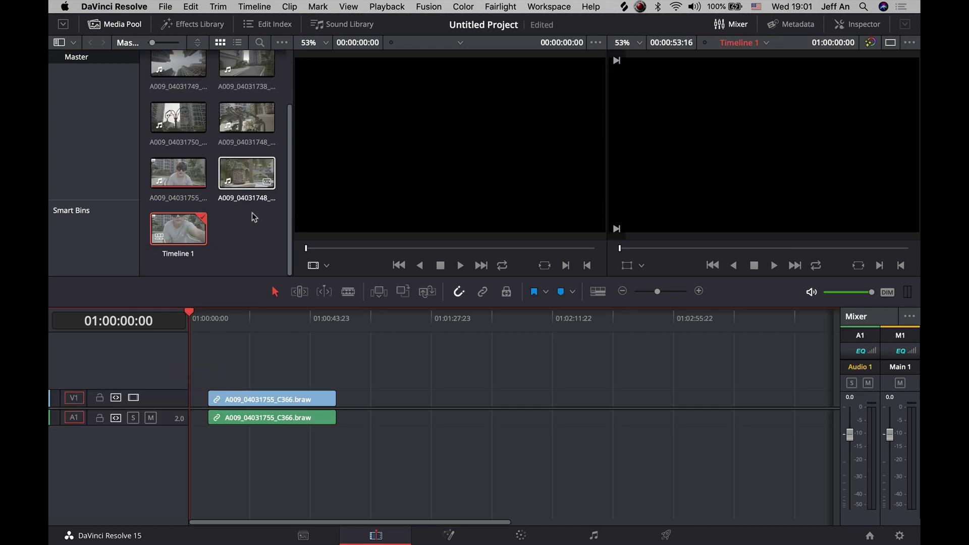
pyautogui.keyDown('super'); pyautogui.click(256, 111); pyautogui.keyUp('super')
pyautogui.moveTo(256, 111); pyautogui.dragTo(347, 402)
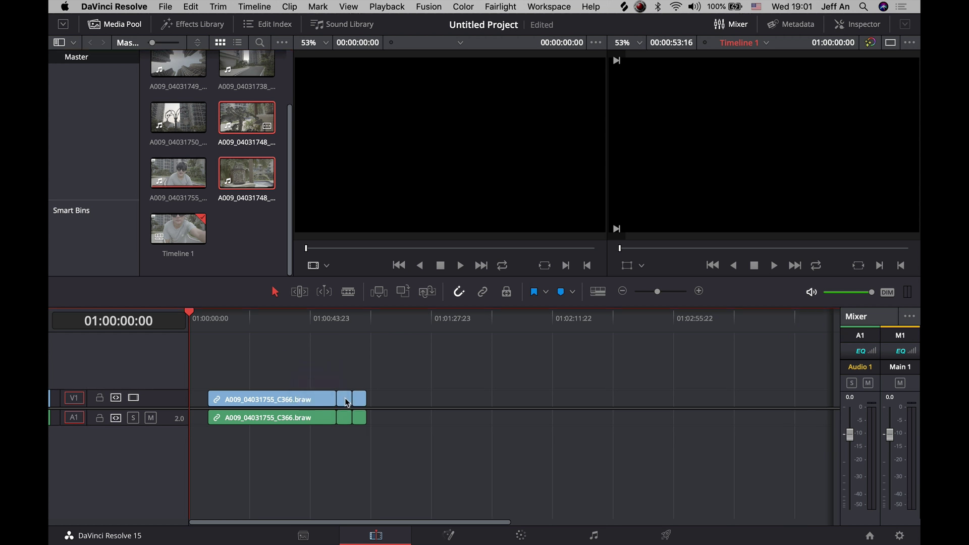
# Append the A009_04031749 clip and two more copies of A009_04031755_C366.braw to the end of the timeline
pyautogui.moveTo(178, 63); pyautogui.dragTo(375, 423)
pyautogui.scroll(2, 252, 251)
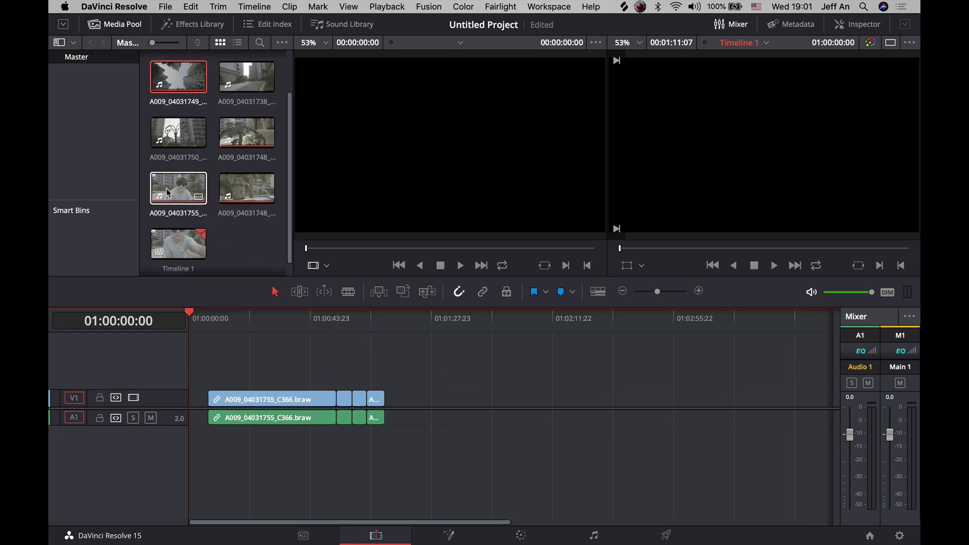
pyautogui.moveTo(168, 193); pyautogui.dragTo(520, 407)
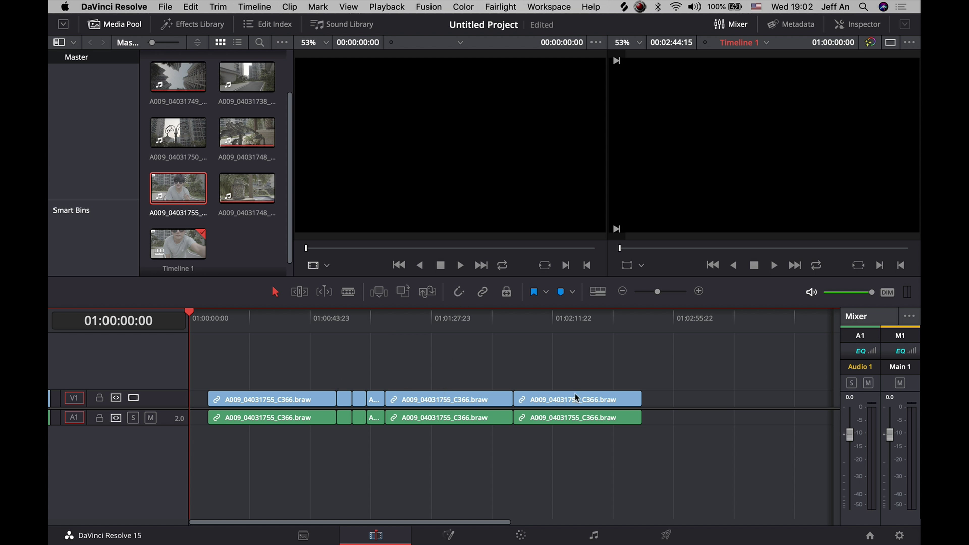
# Move the last C366 clip's video about 13:20 earlier over the preceding clip and snap its audio into line with it
pyautogui.moveTo(576, 398); pyautogui.dragTo(539, 399)
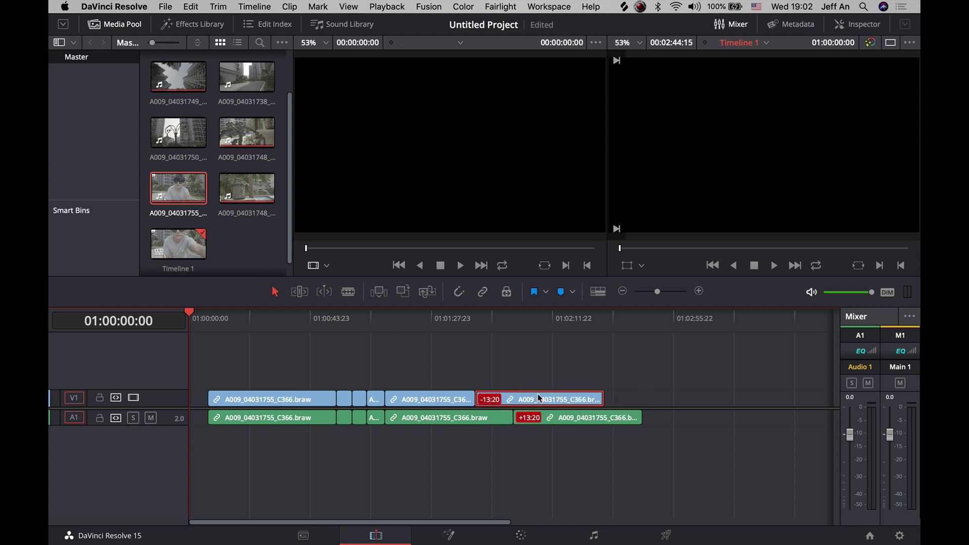
pyautogui.click(458, 292)
pyautogui.moveTo(591, 426); pyautogui.dragTo(527, 417)
# Go to the Color page and apply the Blackmagic Pocket 4K Film to Video v4 LUT to the first clip's node 01
pyautogui.hotkey('shift', '5')
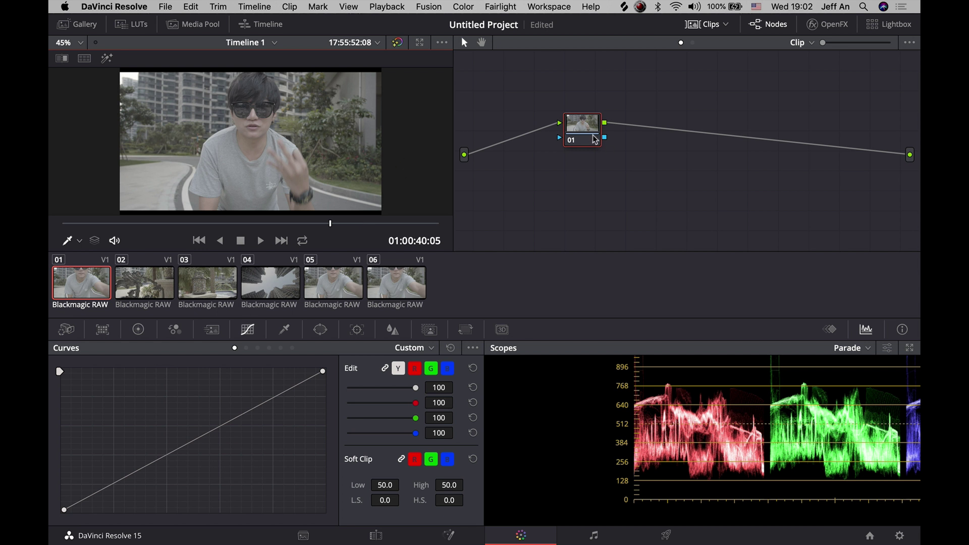
pyautogui.moveTo(586, 130); pyautogui.dragTo(542, 95)
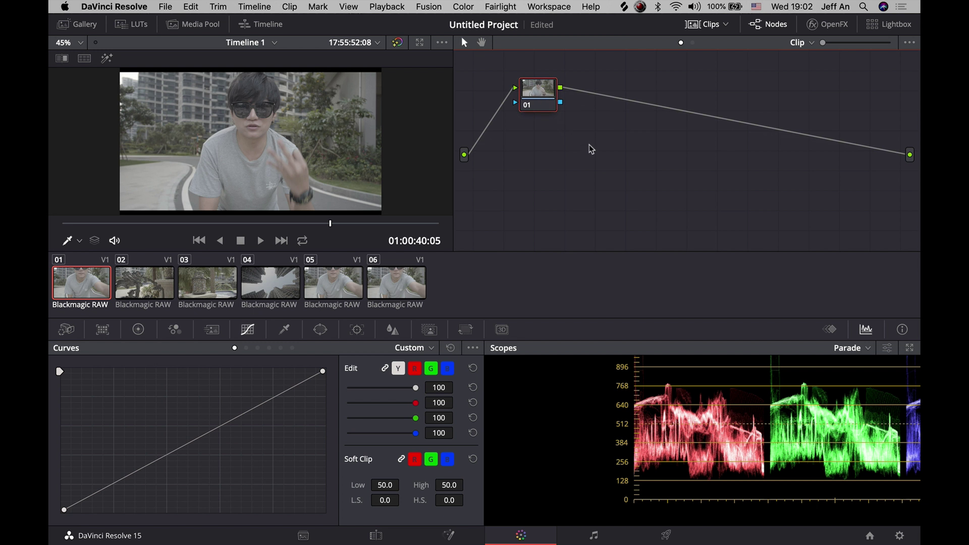
pyautogui.rightClick(535, 88)
pyautogui.moveTo(593, 219)
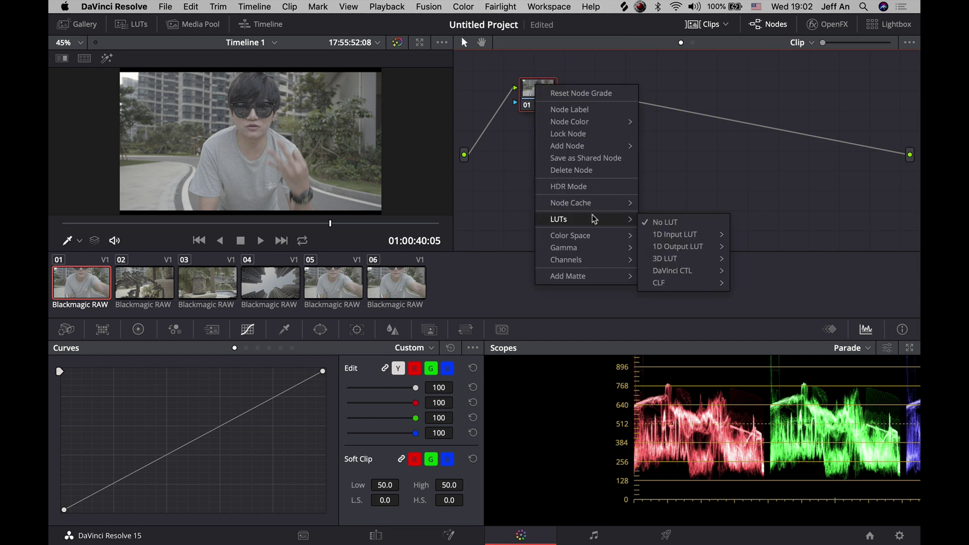
pyautogui.moveTo(697, 259)
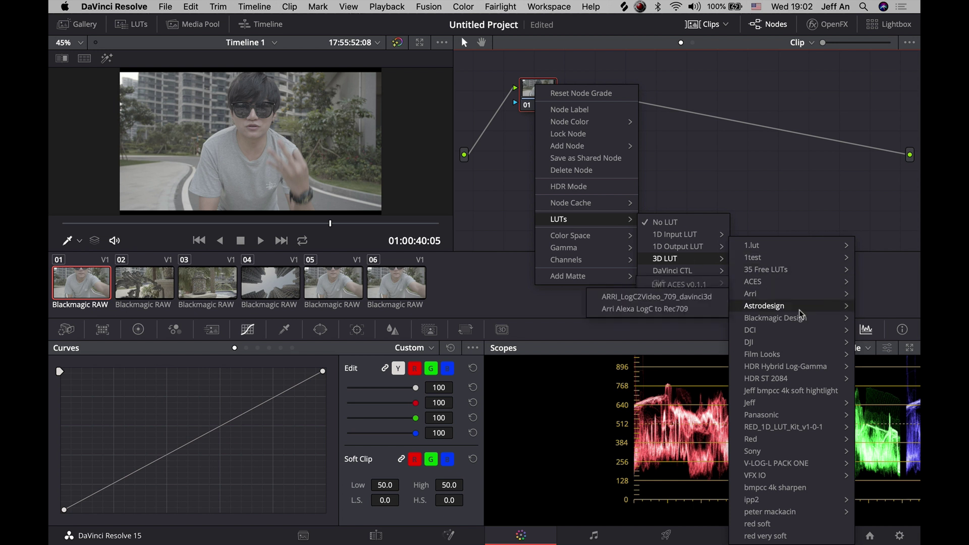
pyautogui.moveTo(801, 317)
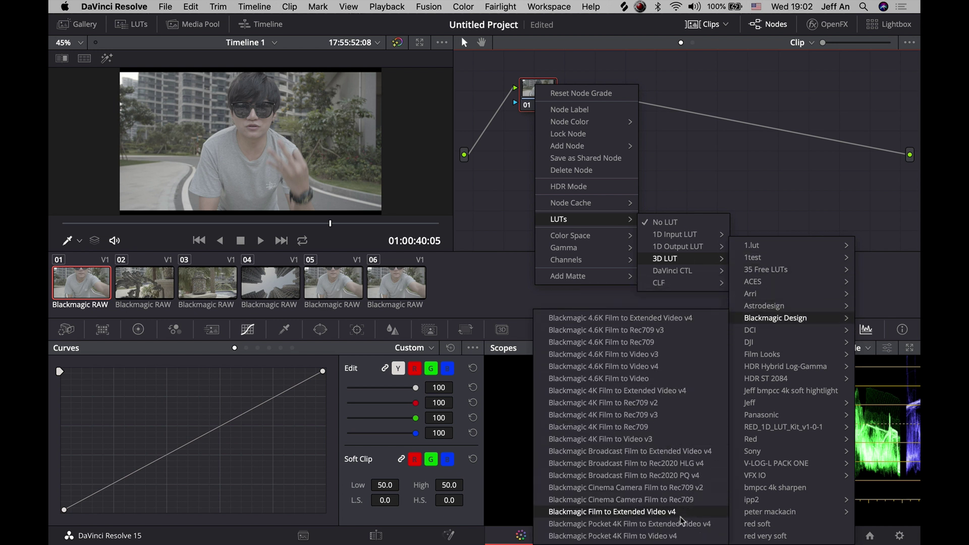
pyautogui.click(681, 535)
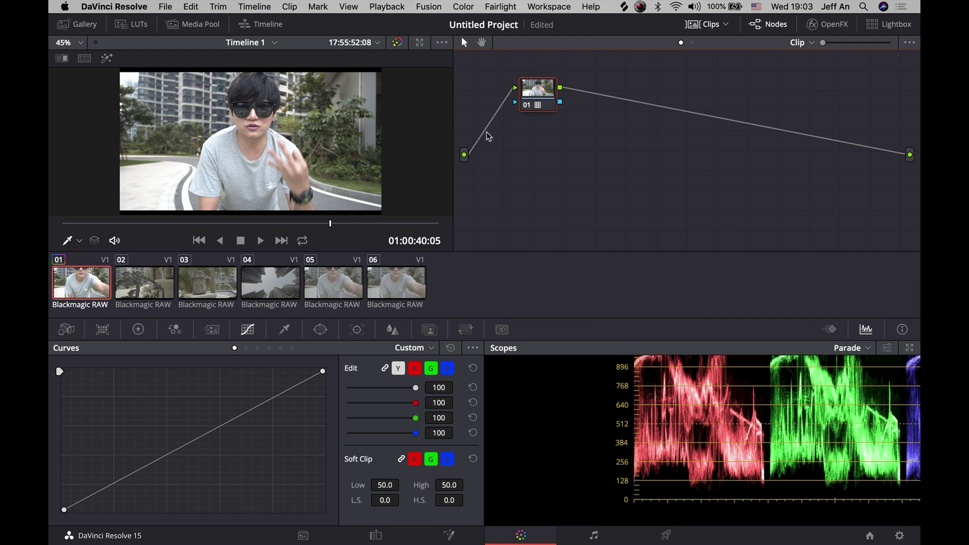
# Replace node 01's LUT with Arri Alexa LogC to Rec709 and check the image full screen
pyautogui.rightClick(539, 91)
pyautogui.moveTo(584, 223)
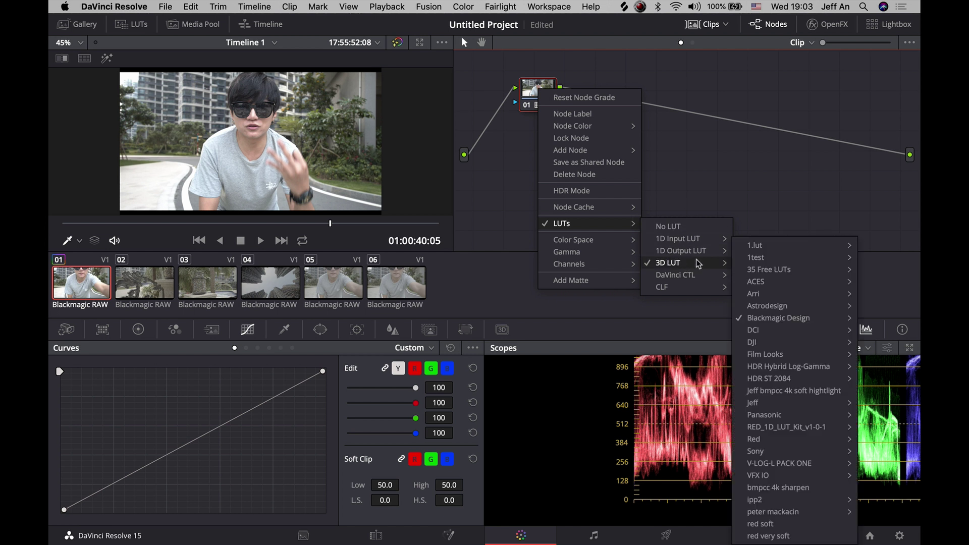
pyautogui.moveTo(714, 262)
pyautogui.moveTo(782, 295)
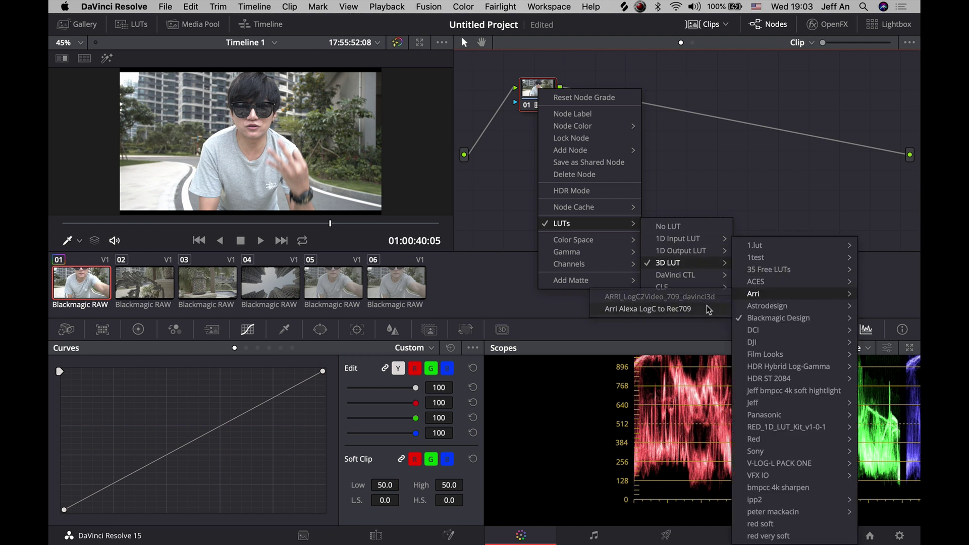
pyautogui.click(651, 309)
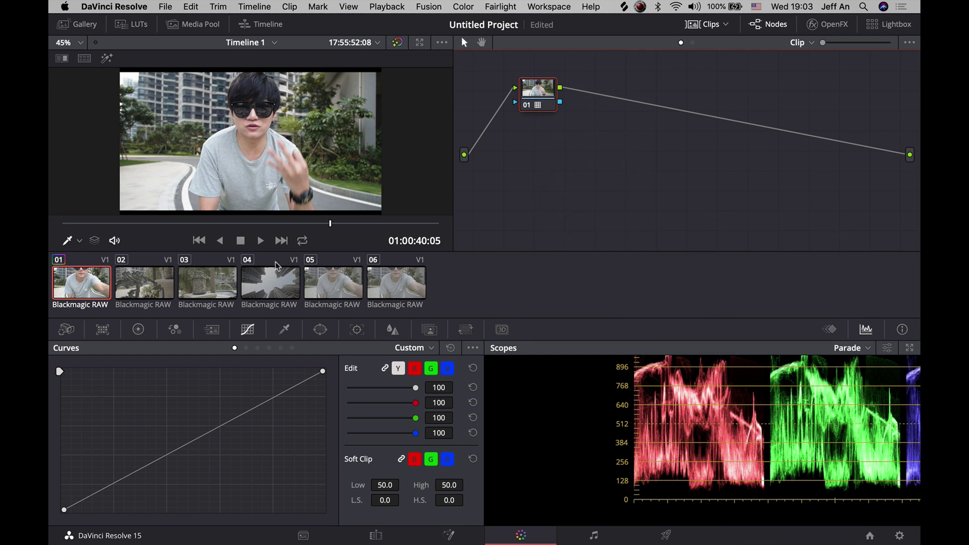
pyautogui.press('super+f')
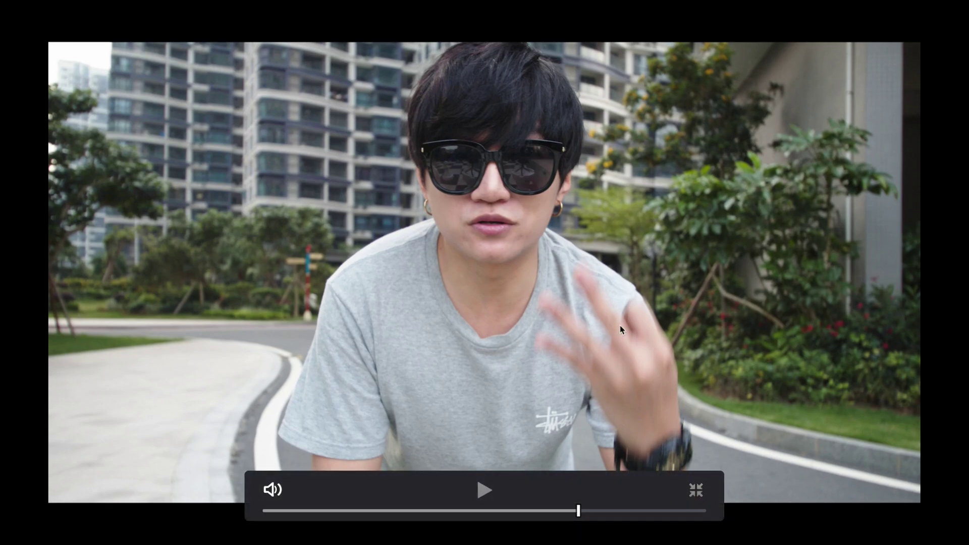
pyautogui.press('super+f')
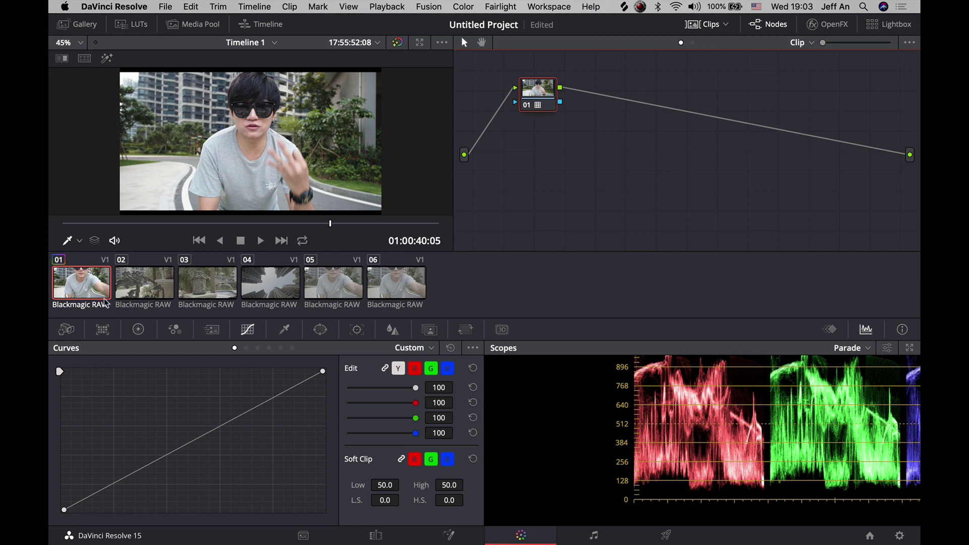
# Set the first clip's Camera Raw decoding to Clip, with a color temperature of 5629 and a tint of 0
pyautogui.click(67, 330)
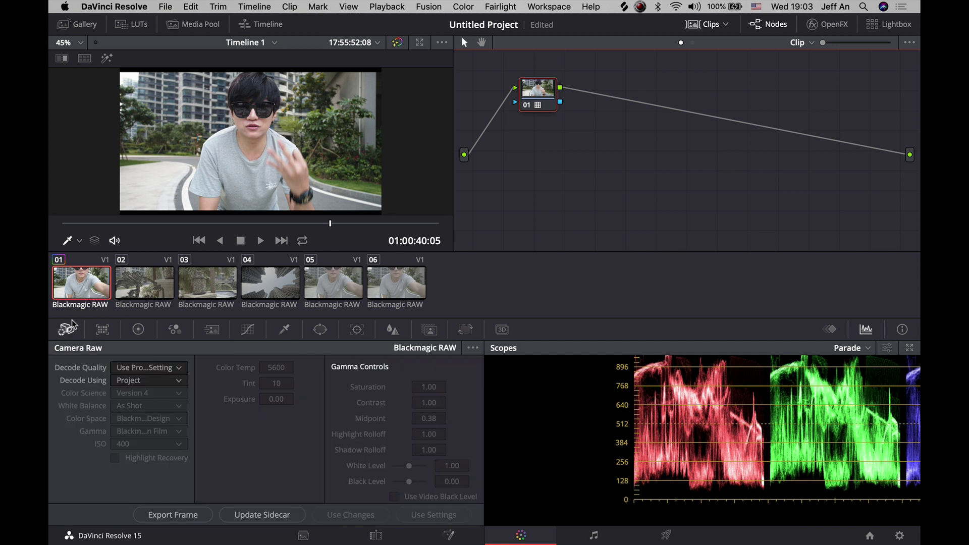
pyautogui.click(159, 387)
pyautogui.click(159, 437)
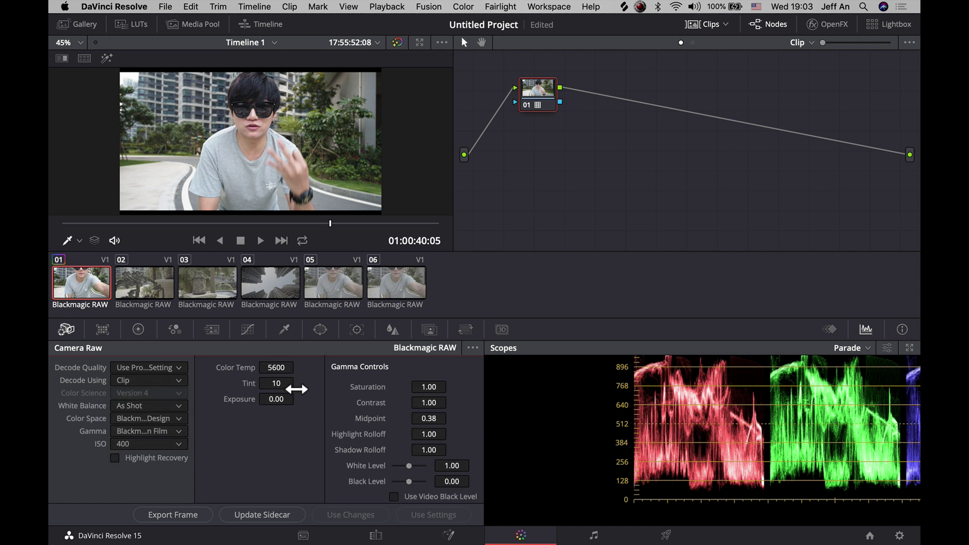
pyautogui.moveTo(286, 368); pyautogui.dragTo(273, 368)
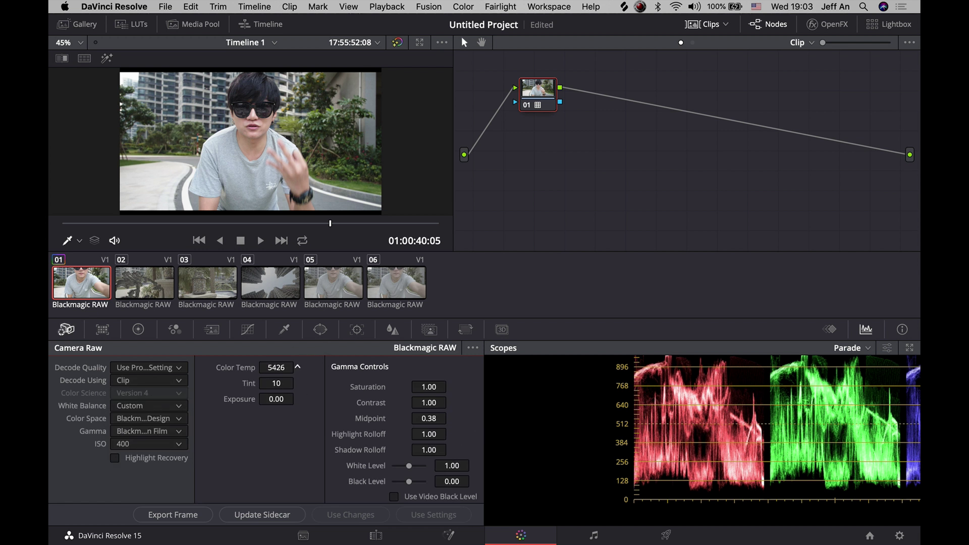
pyautogui.moveTo(273, 368); pyautogui.dragTo(298, 384)
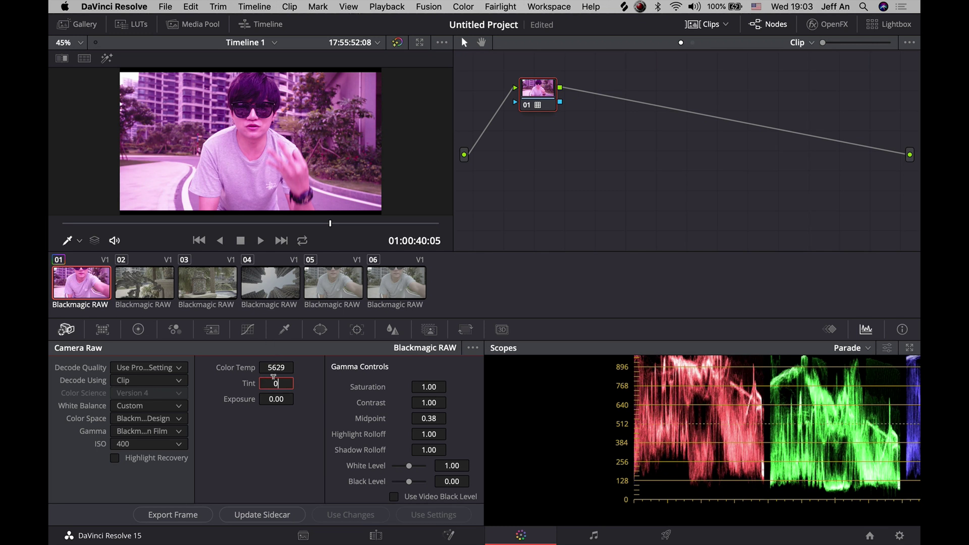
pyautogui.press('Return')
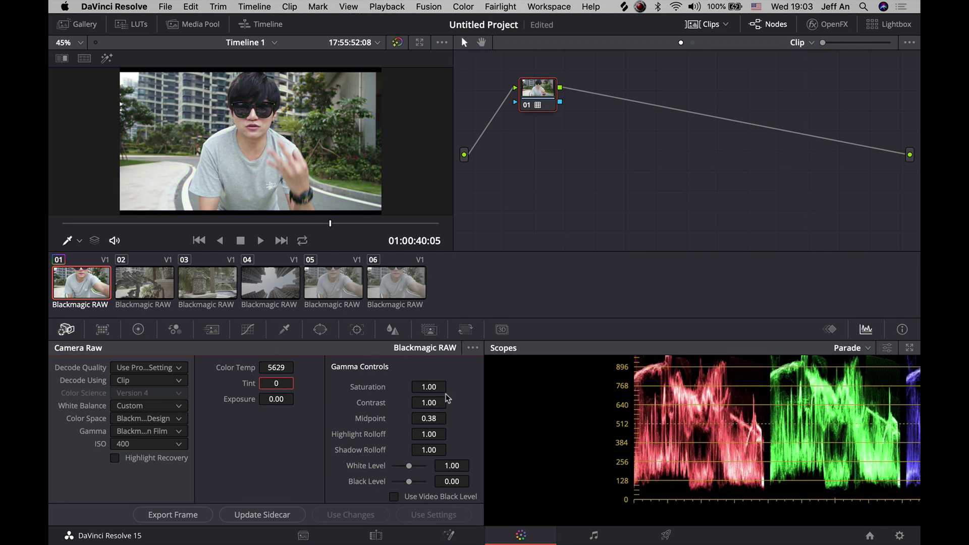
# Set the first clip's raw saturation to 1.20 and tint to 9, and enable Use Video Black Level
pyautogui.moveTo(433, 387); pyautogui.dragTo(450, 387)
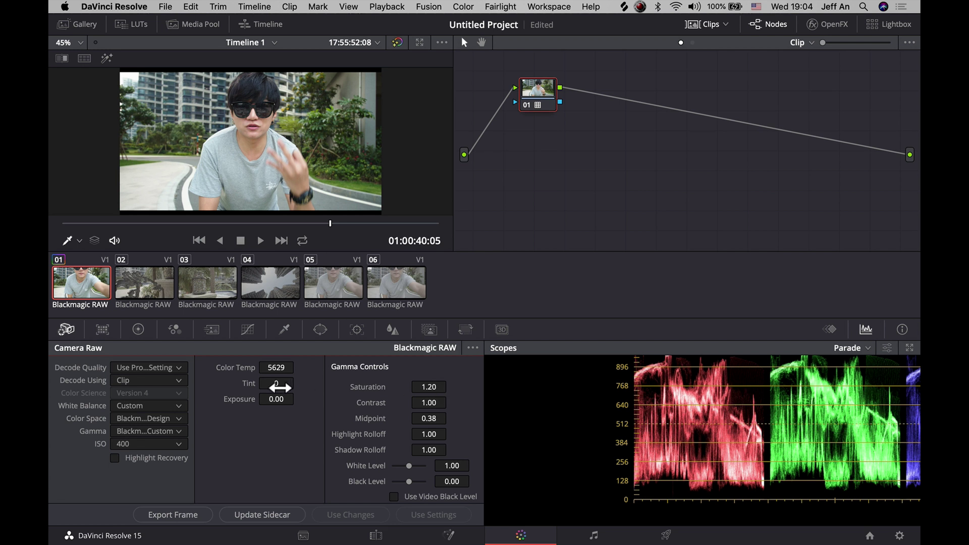
pyautogui.moveTo(277, 383)
pyautogui.mouseDown()
pyautogui.moveTo(298, 383)
pyautogui.moveTo(283, 390)
pyautogui.mouseUp()
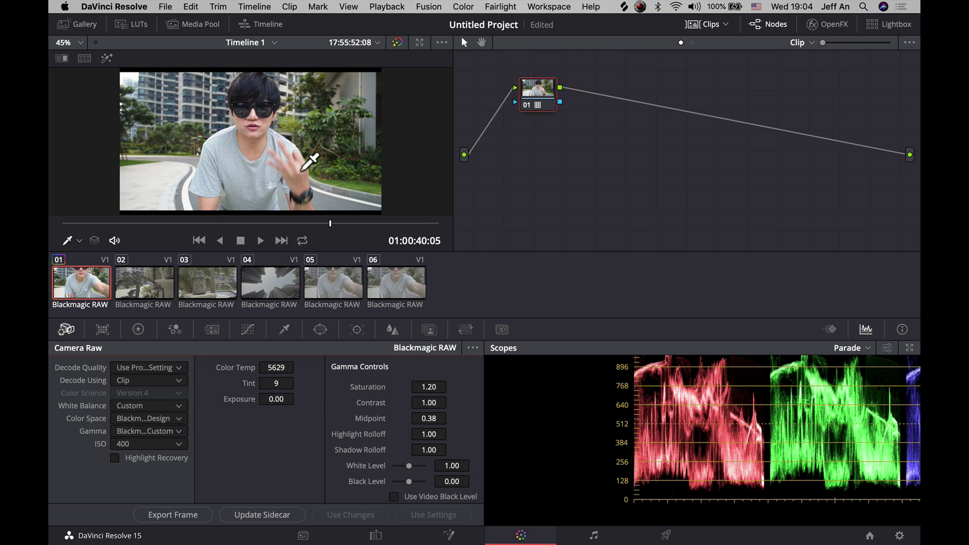
pyautogui.press('super+f')
pyautogui.press('super+f')
pyautogui.click(394, 498)
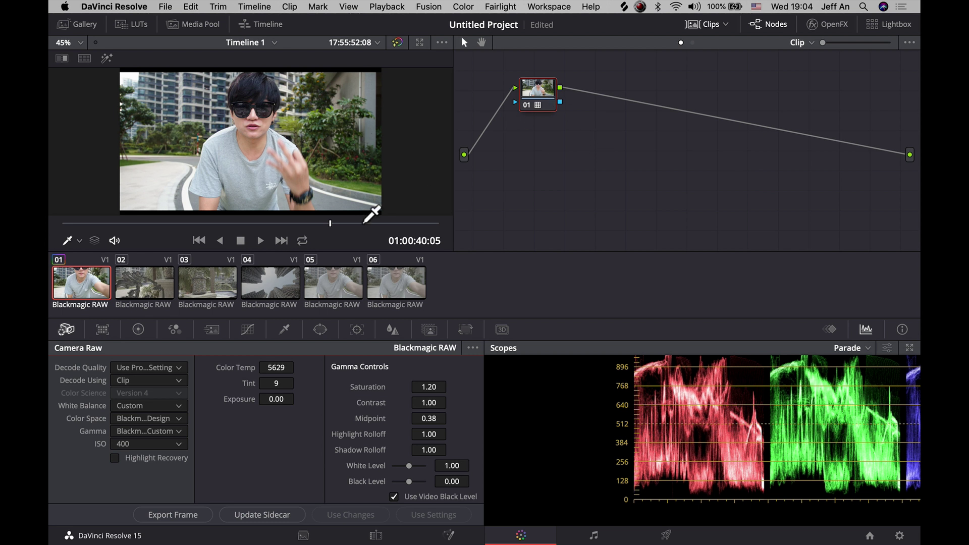
# Select clip 05 for grading at clip level and move the playhead to 01:01:33:17
pyautogui.click(342, 286)
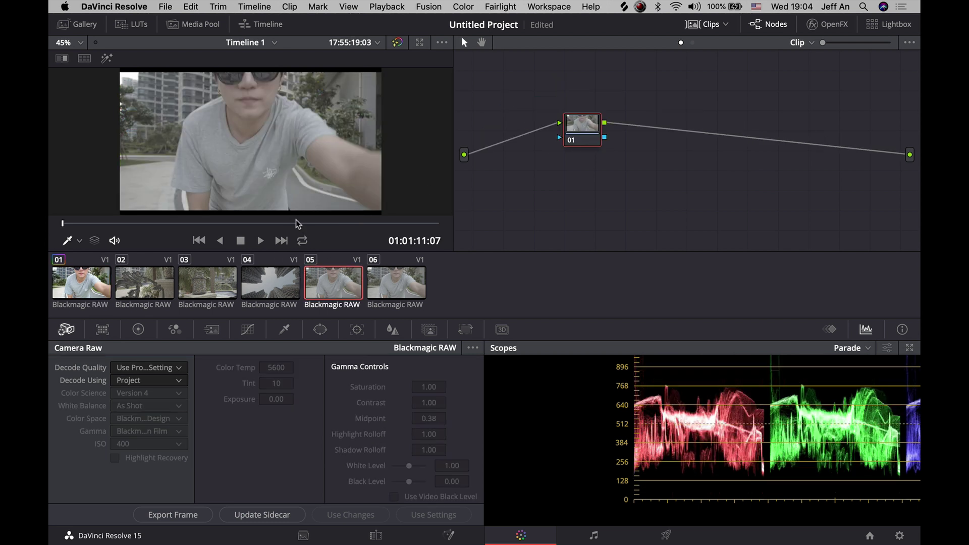
pyautogui.moveTo(299, 225); pyautogui.dragTo(321, 225)
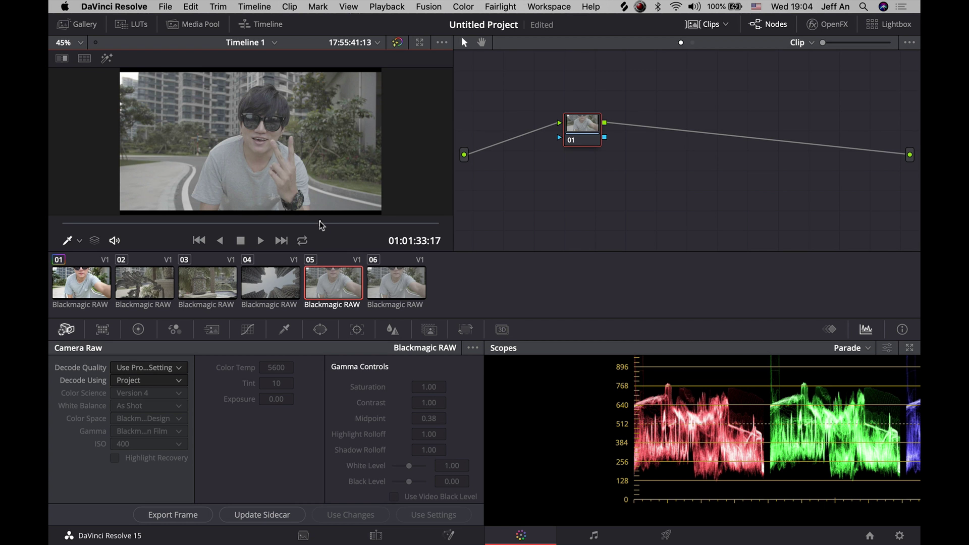
pyautogui.click(692, 43)
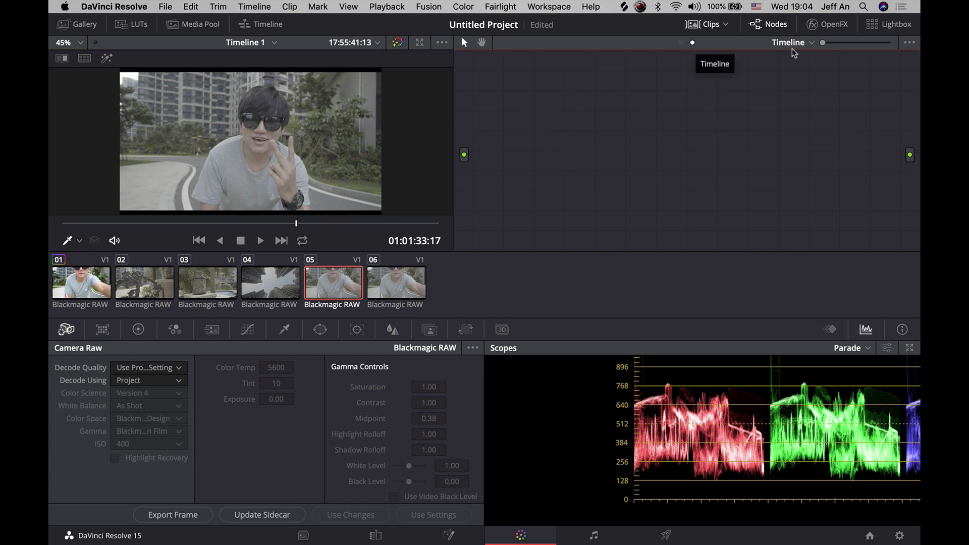
pyautogui.click(680, 42)
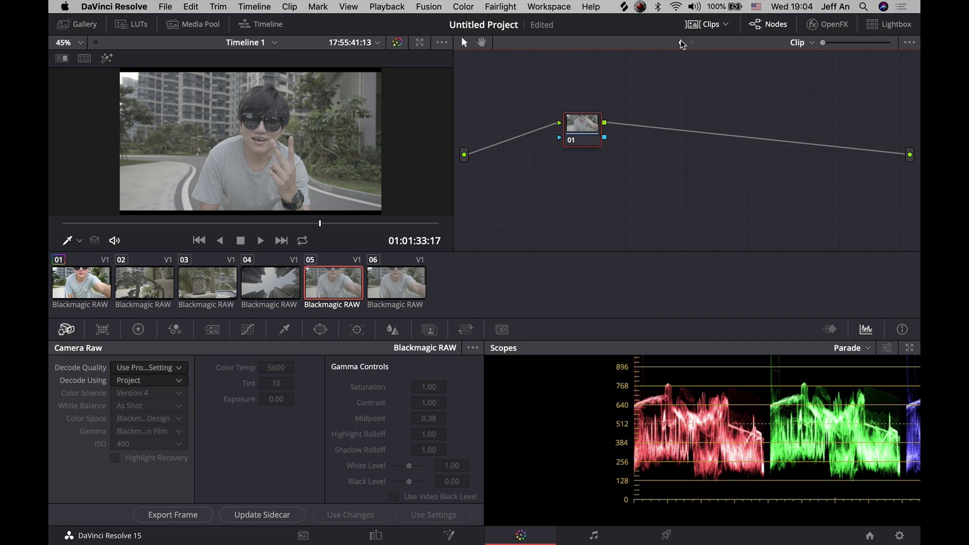
# Apply the Color Space Transform effect from ResolveFX Color to node 01 of clip 05
pyautogui.click(828, 24)
pyautogui.scroll(-5, 757, 173)
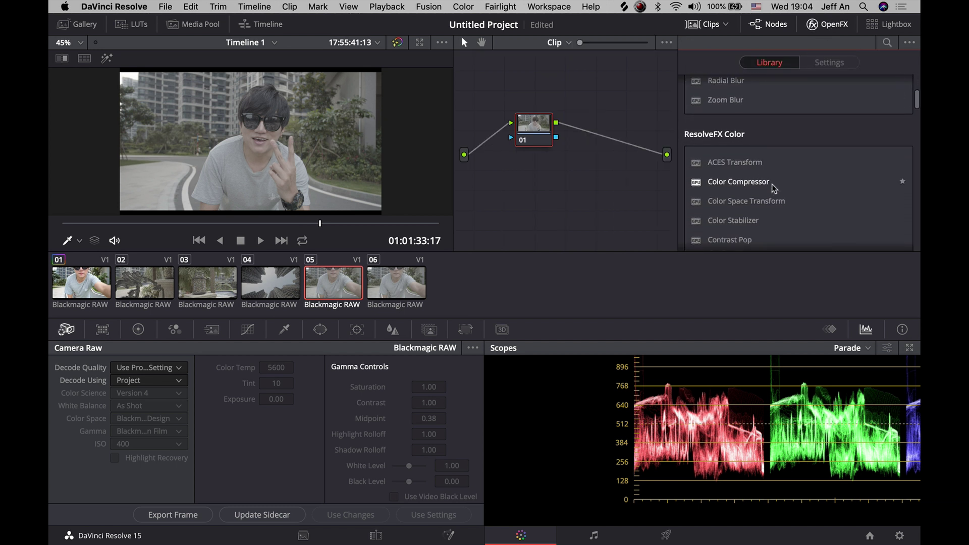
pyautogui.moveTo(775, 201); pyautogui.dragTo(540, 131)
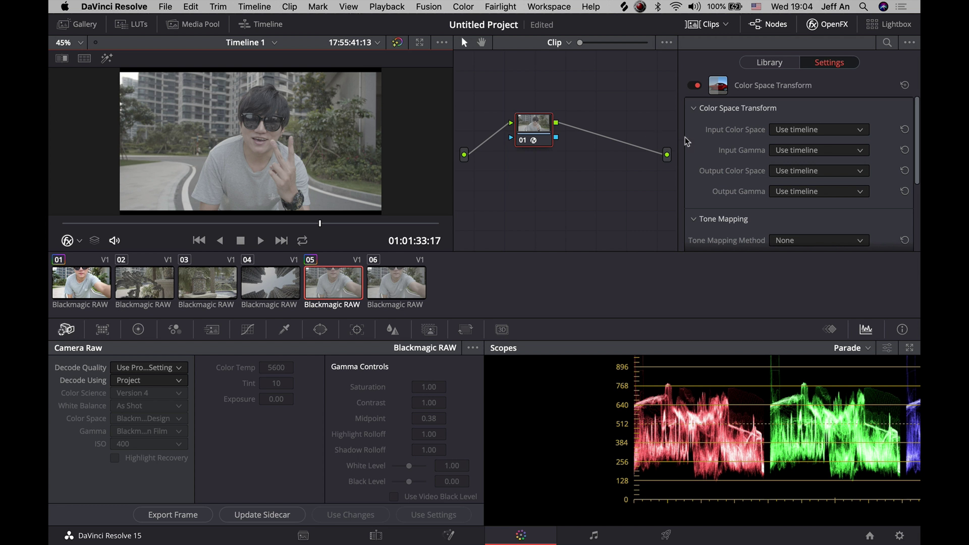
# Set the transform's input color space to Blackmagic Design 4K Film and its input gamma to Blackmagic Design Film
pyautogui.click(837, 131)
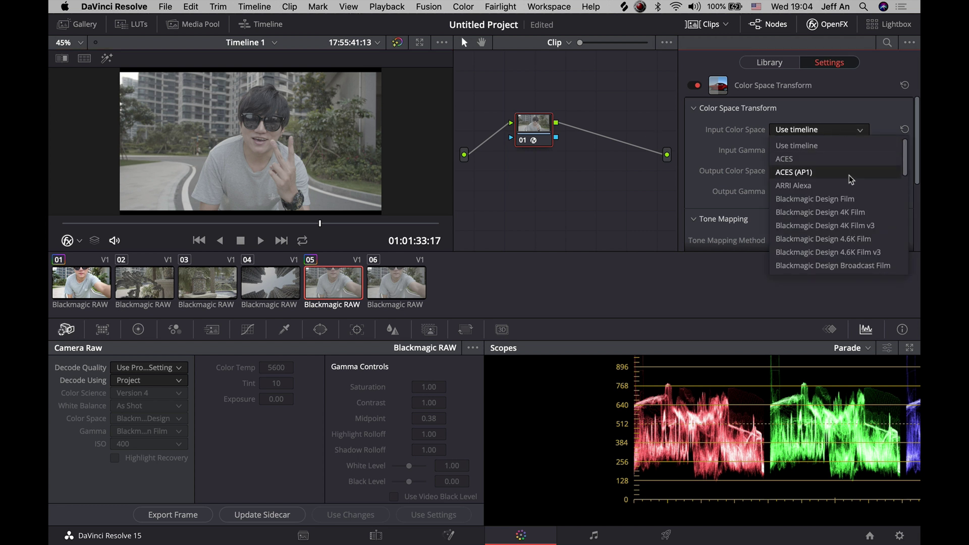
pyautogui.scroll(-1, 852, 179)
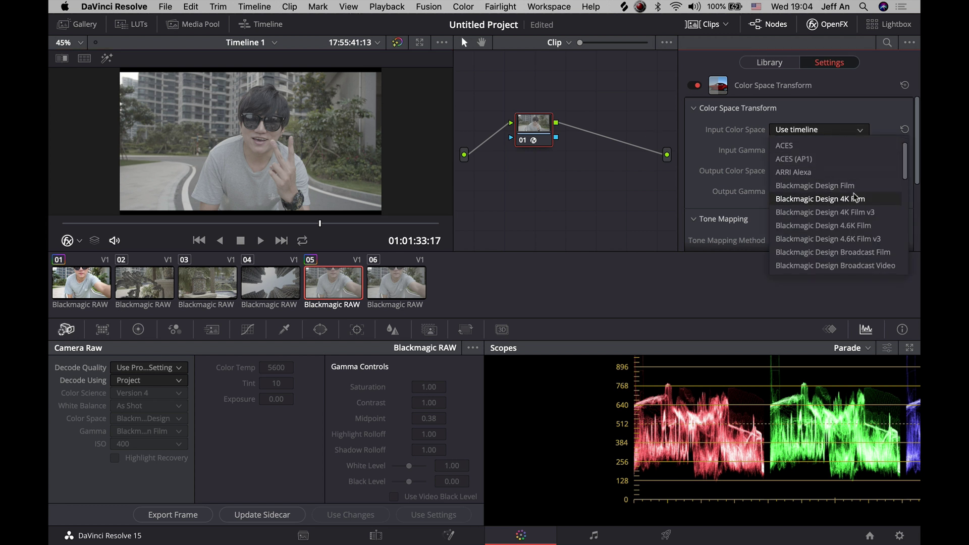
pyautogui.click(859, 200)
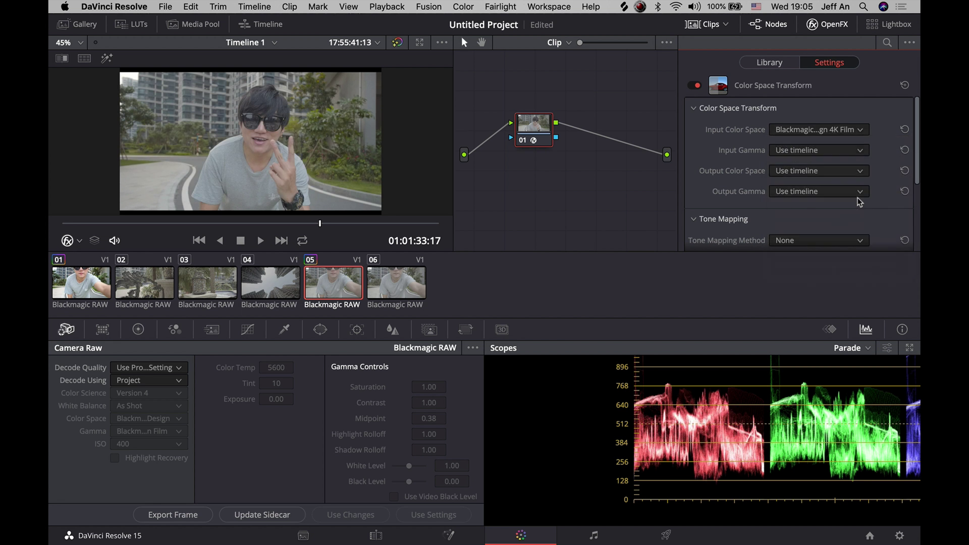
pyautogui.click(855, 151)
pyautogui.click(844, 232)
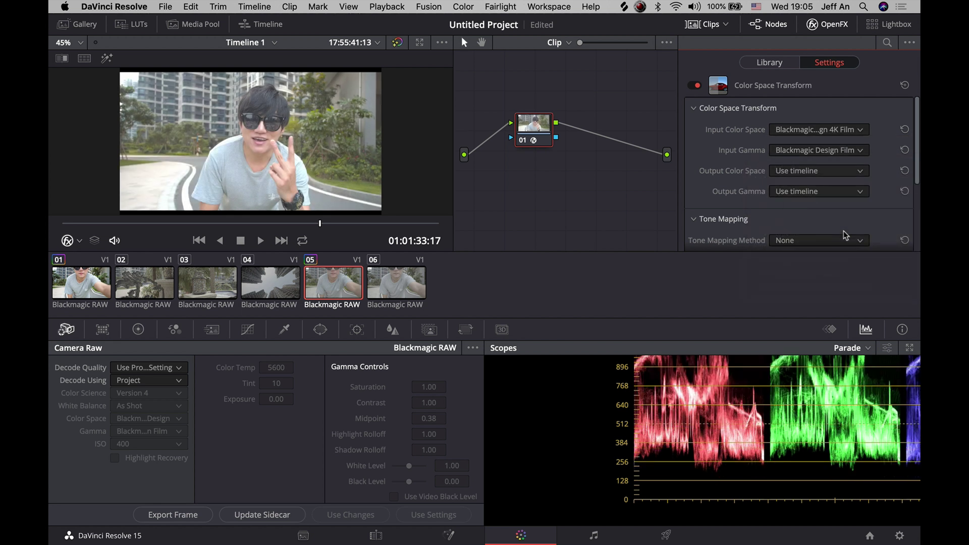
# Set both the output gamma and the output color space of the Color Space Transform to Rec.709
pyautogui.click(838, 194)
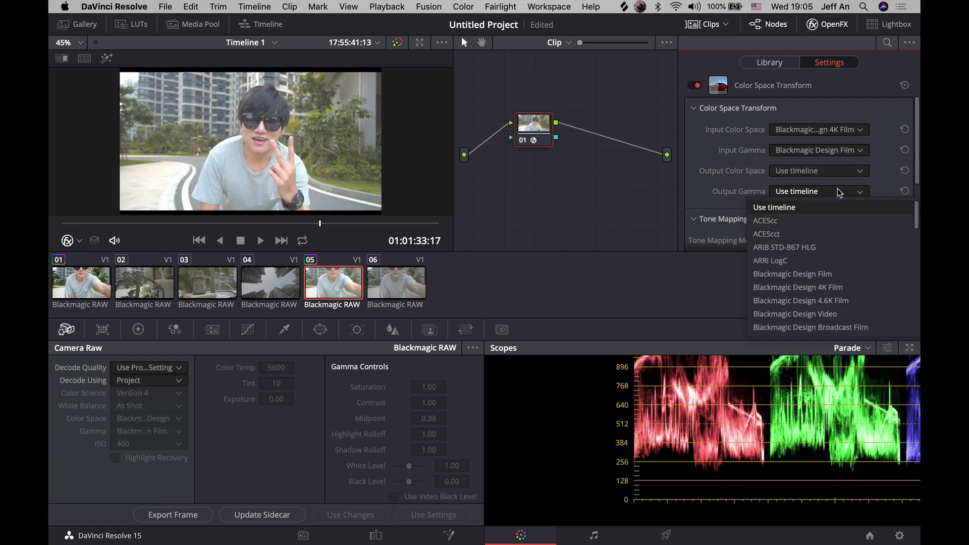
pyautogui.scroll(-10, 838, 249)
pyautogui.scroll(6, 838, 249)
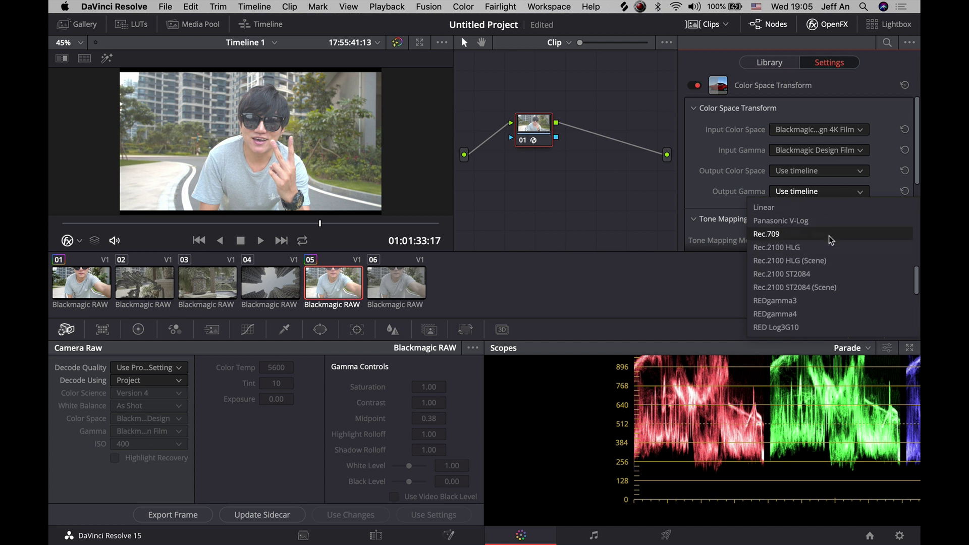
pyautogui.click(829, 236)
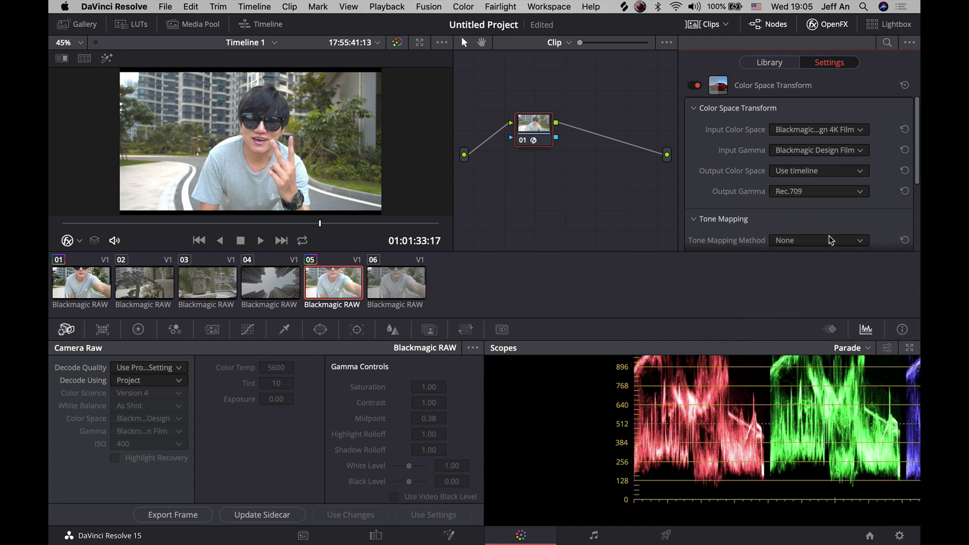
pyautogui.click(835, 171)
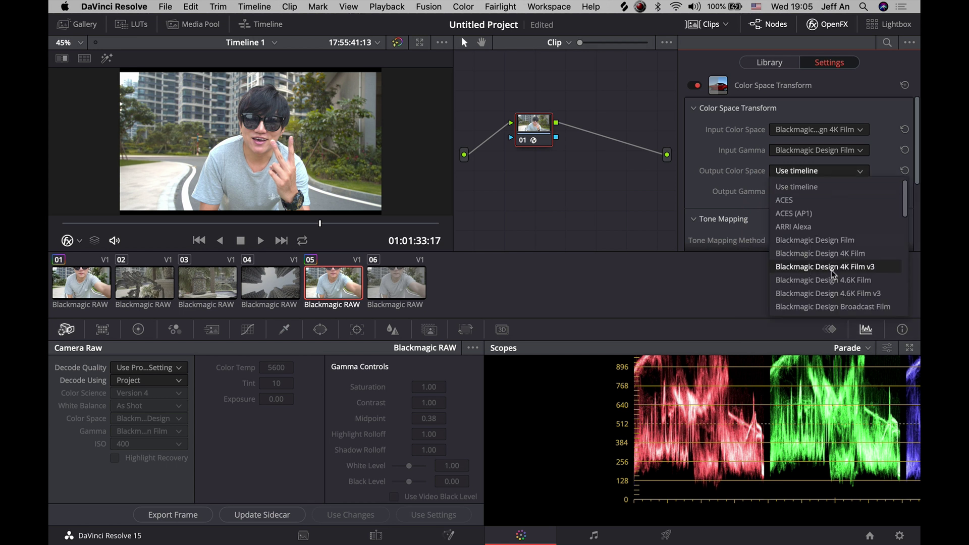
pyautogui.scroll(-5, 831, 270)
pyautogui.scroll(2, 832, 271)
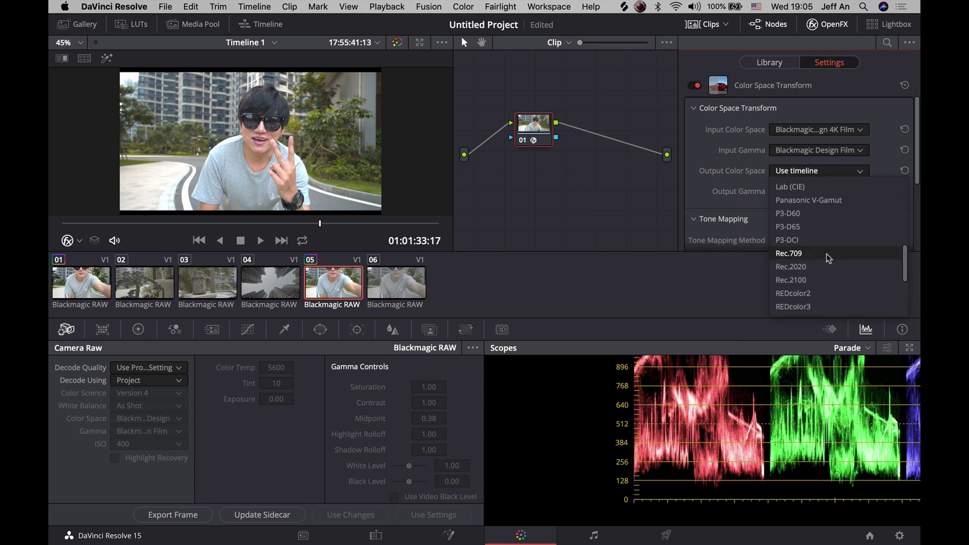
pyautogui.click(826, 253)
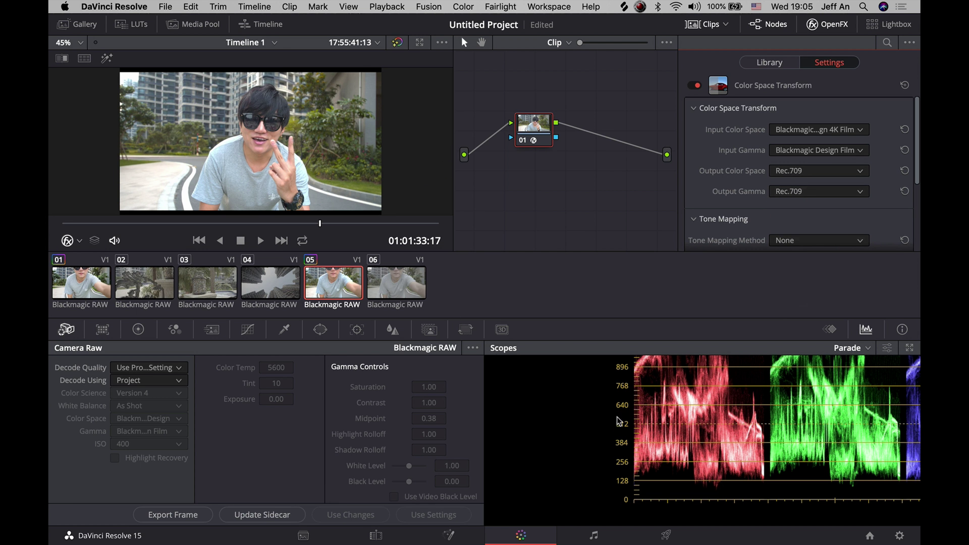
pyautogui.scroll(2, 617, 417)
pyautogui.scroll(-1, 617, 416)
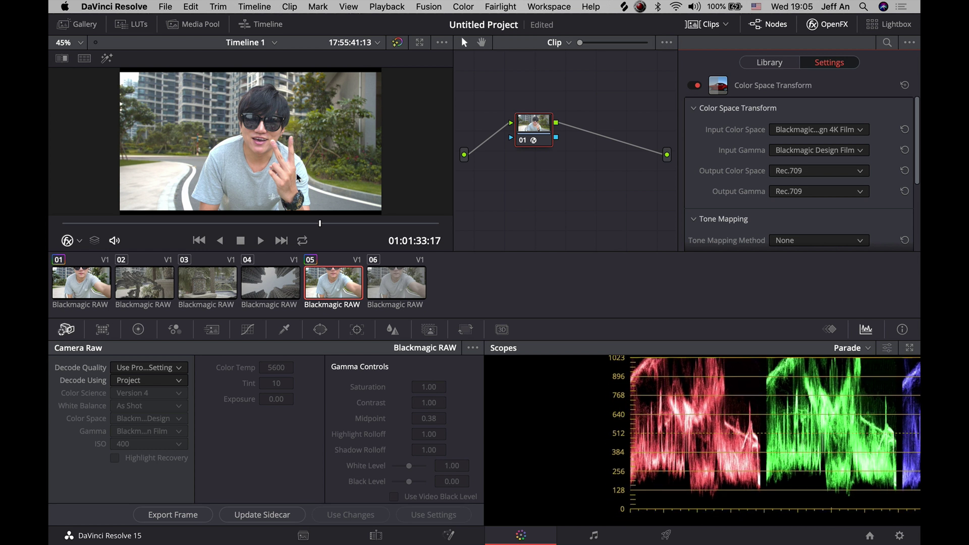
# Decode clip 05 using Clip, enable Use Video Black Level, and set White Level 0.94, Black Level -0.03 and Saturation 1.13
pyautogui.click(152, 380)
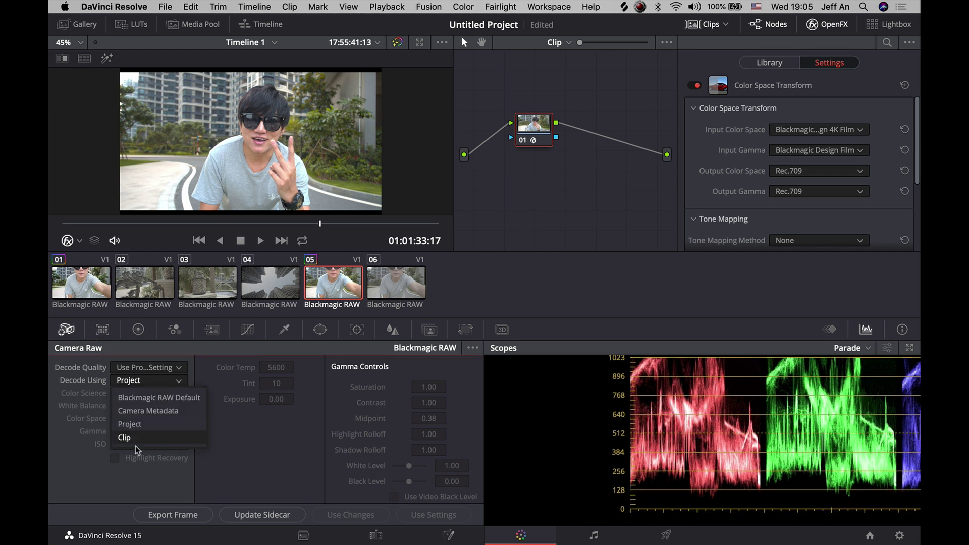
pyautogui.click(141, 437)
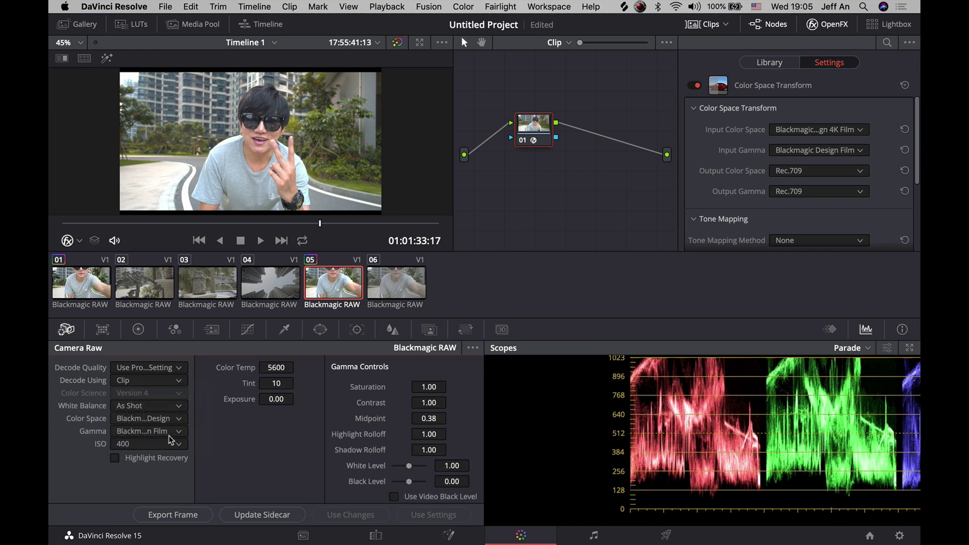
pyautogui.click(395, 497)
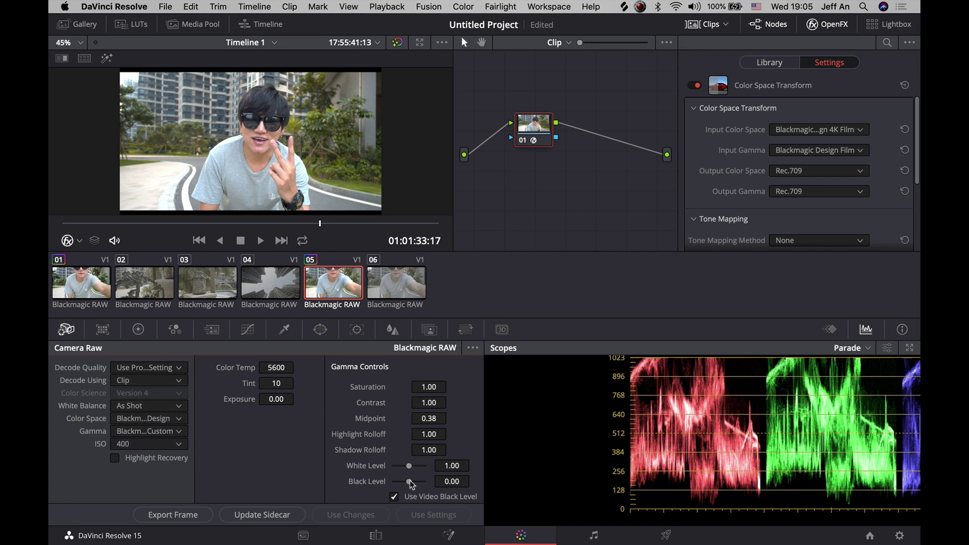
pyautogui.moveTo(473, 481)
pyautogui.mouseDown()
pyautogui.moveTo(462, 482)
pyautogui.moveTo(464, 466)
pyautogui.mouseUp()
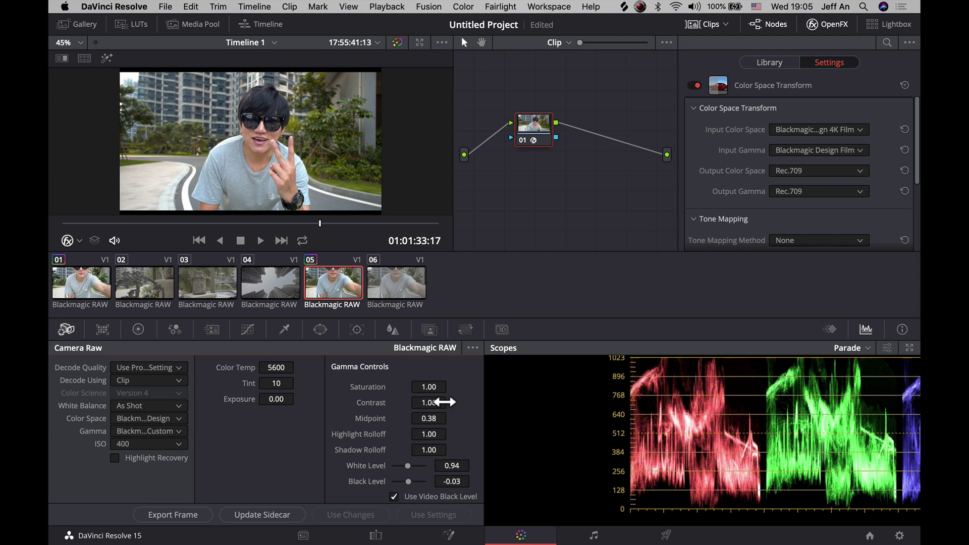
pyautogui.moveTo(434, 386); pyautogui.dragTo(450, 386)
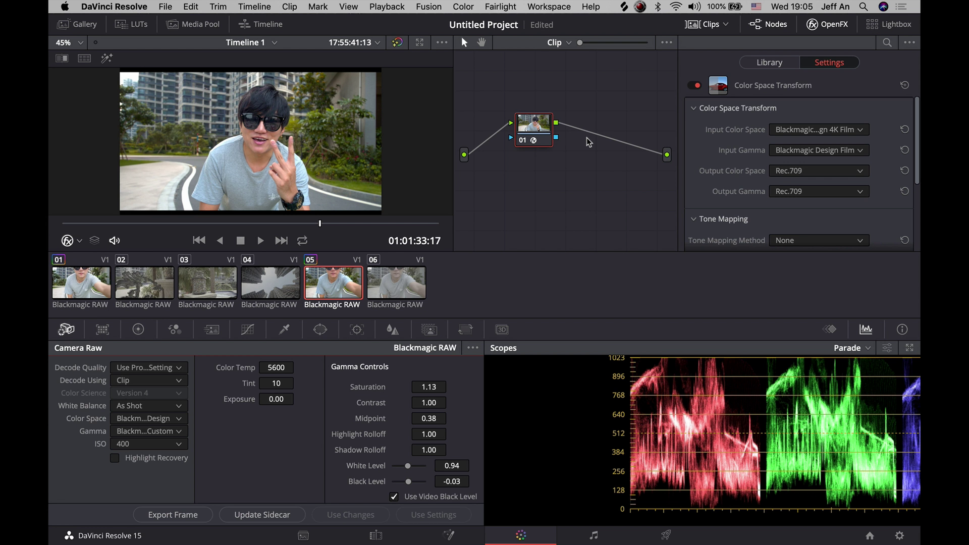
# Select clip 06, move the playhead to 01:02:00:21, and set its Camera Raw decoding to Clip
pyautogui.click(402, 286)
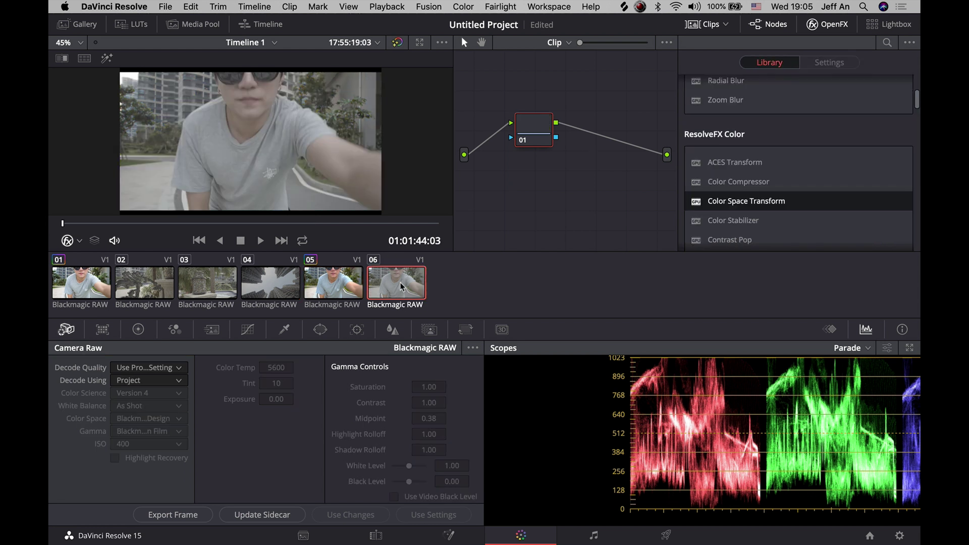
pyautogui.click(198, 225)
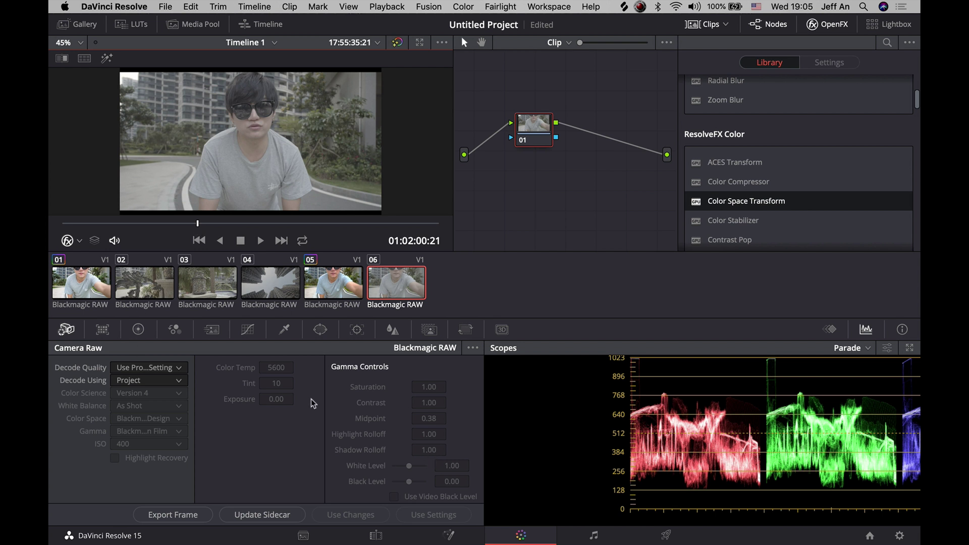
pyautogui.click(165, 380)
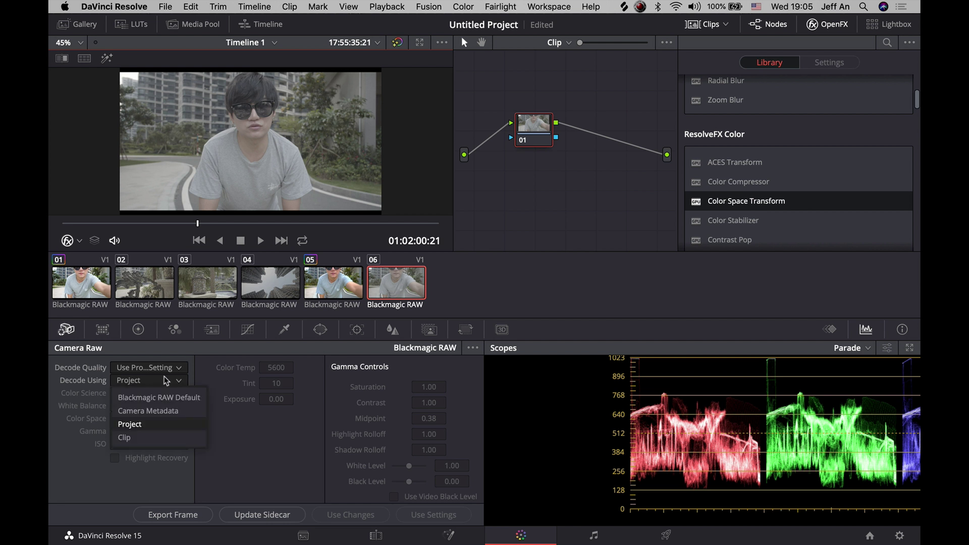
pyautogui.click(145, 437)
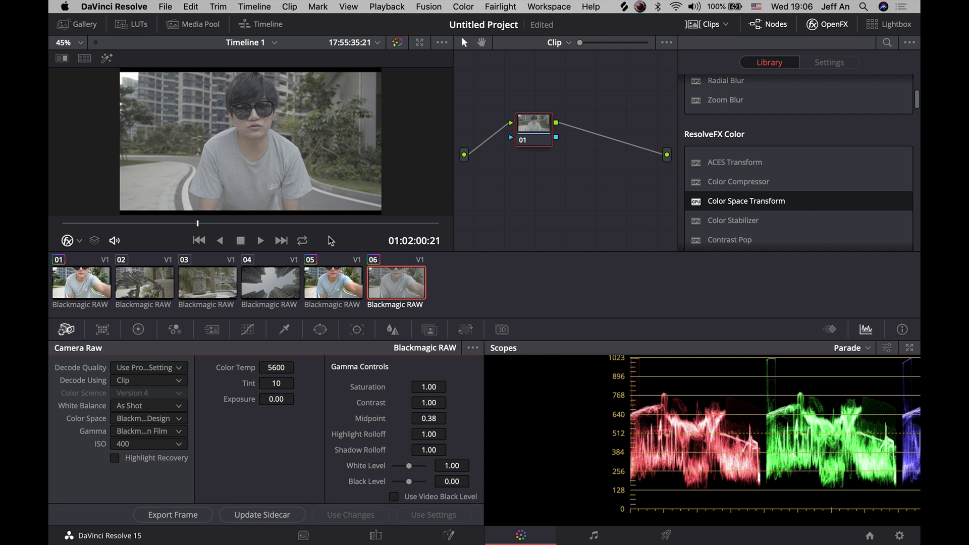
# Set clip 06's raw saturation to 2.00 and contrast to 1.40
pyautogui.click(429, 387)
pyautogui.write('2')
pyautogui.press('Return')
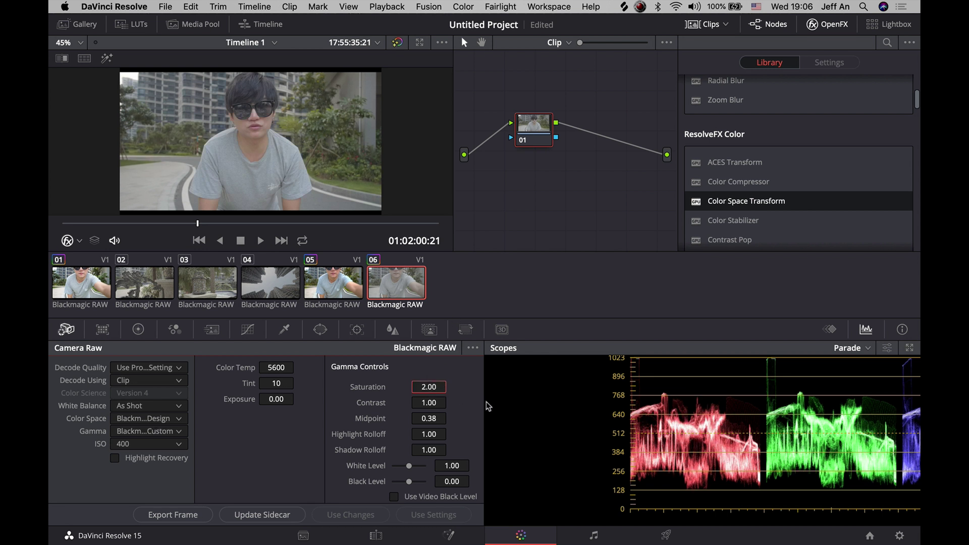
pyautogui.click(439, 403)
pyautogui.write('1.4')
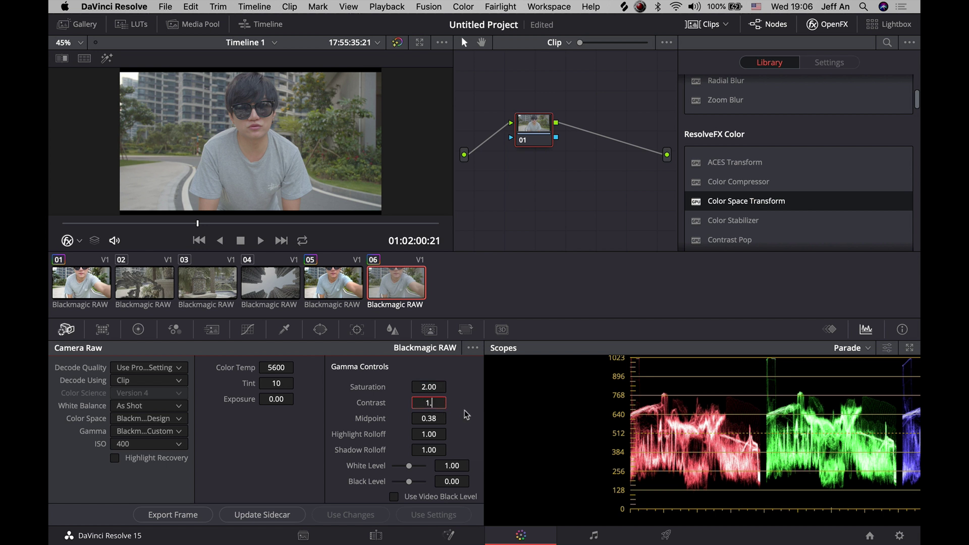
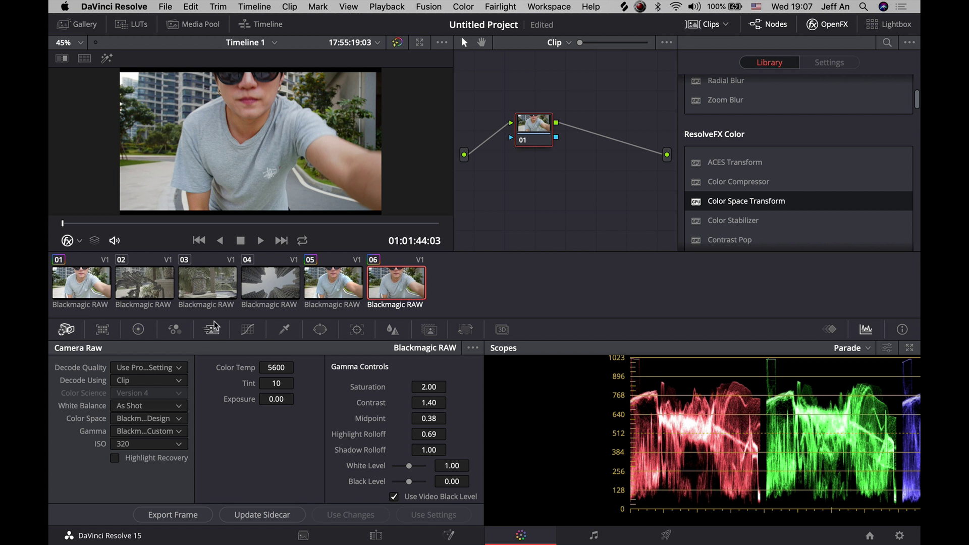
# Apply clip 06's Camera Raw settings to clip 02 and make clip 02 the current clip
pyautogui.click(149, 286)
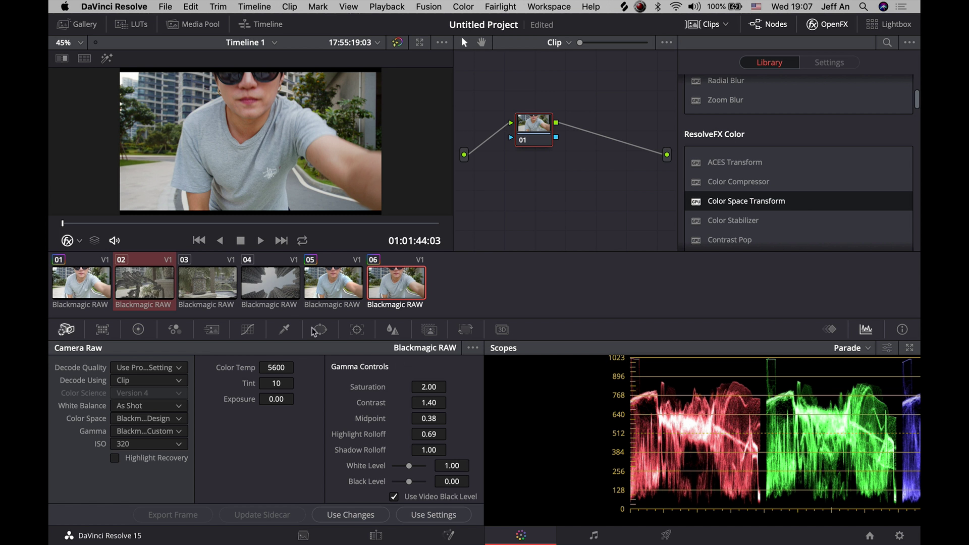
pyautogui.click(447, 515)
pyautogui.click(147, 286)
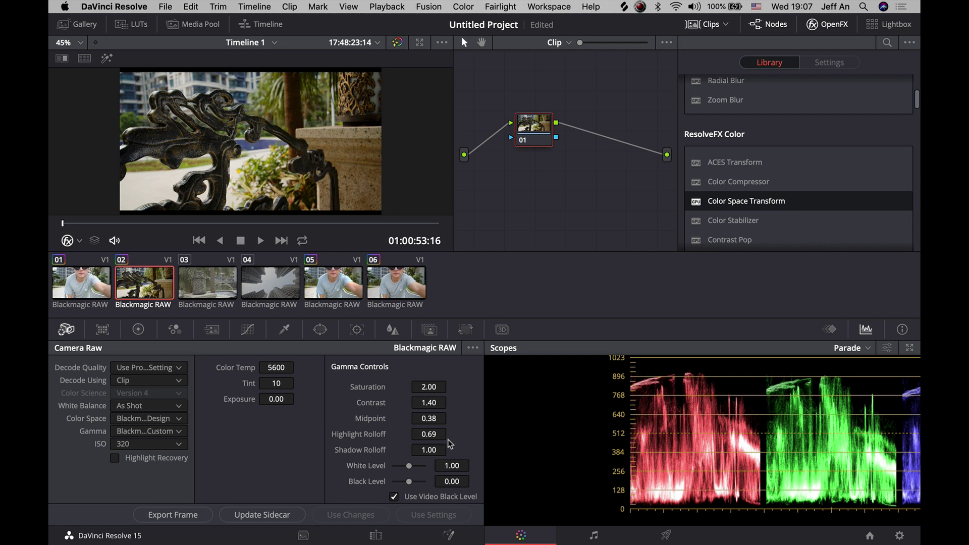
# Try a Highlight Rolloff of 1.92 on clip 02 and inspect the bright flower area at 200% zoom
pyautogui.moveTo(444, 435); pyautogui.dragTo(484, 434)
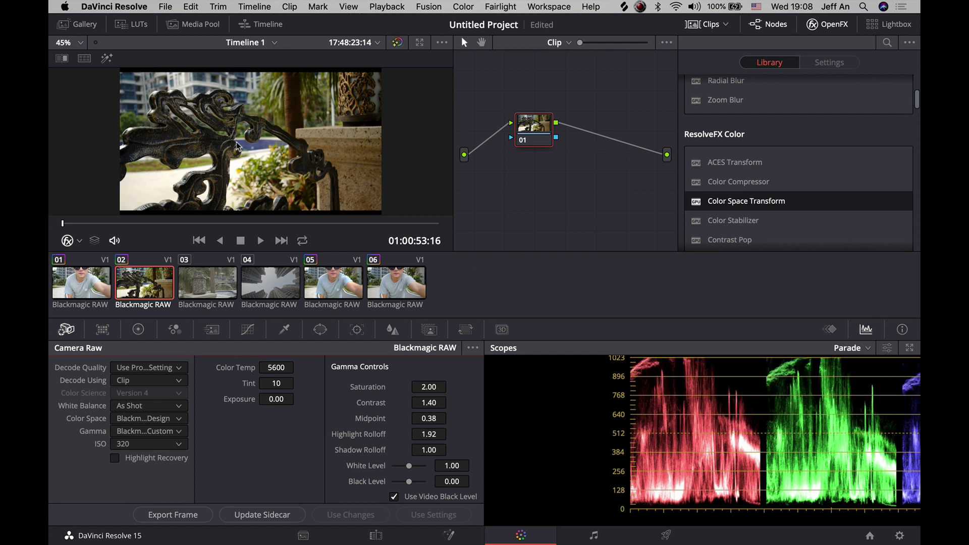
pyautogui.click(80, 43)
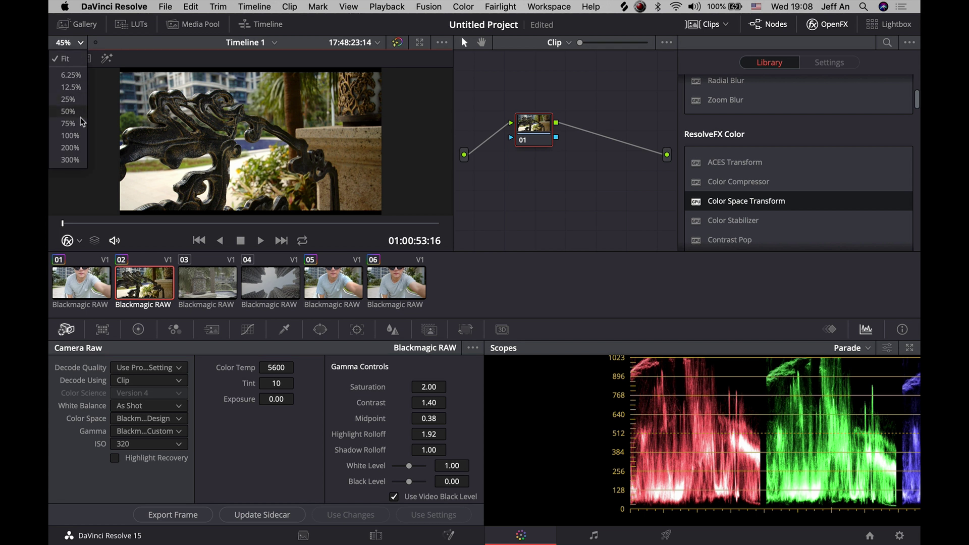
pyautogui.click(71, 148)
pyautogui.scroll(-5, 295, 170)
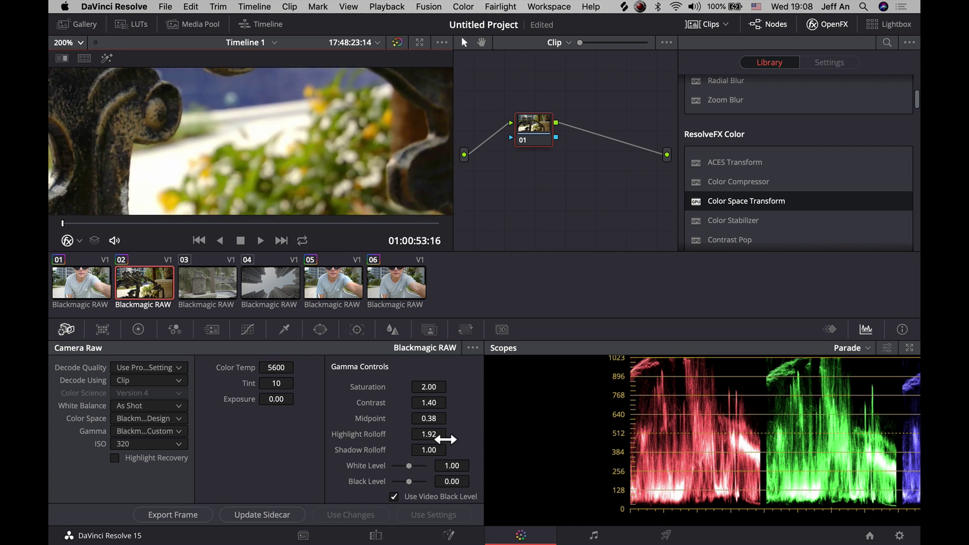
# Lower clip 02's Highlight Rolloff to 0.00 to compare the highlights, and fit the image back in the viewer
pyautogui.moveTo(448, 439); pyautogui.dragTo(384, 438)
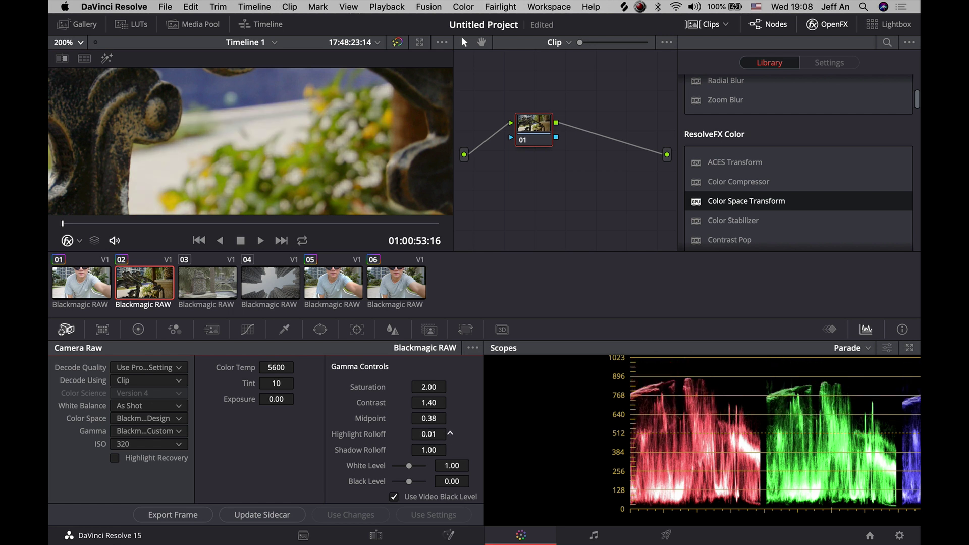
pyautogui.moveTo(448, 434)
pyautogui.mouseDown()
pyautogui.moveTo(507, 434)
pyautogui.moveTo(435, 434)
pyautogui.mouseUp()
pyautogui.scroll(-5, 740, 402)
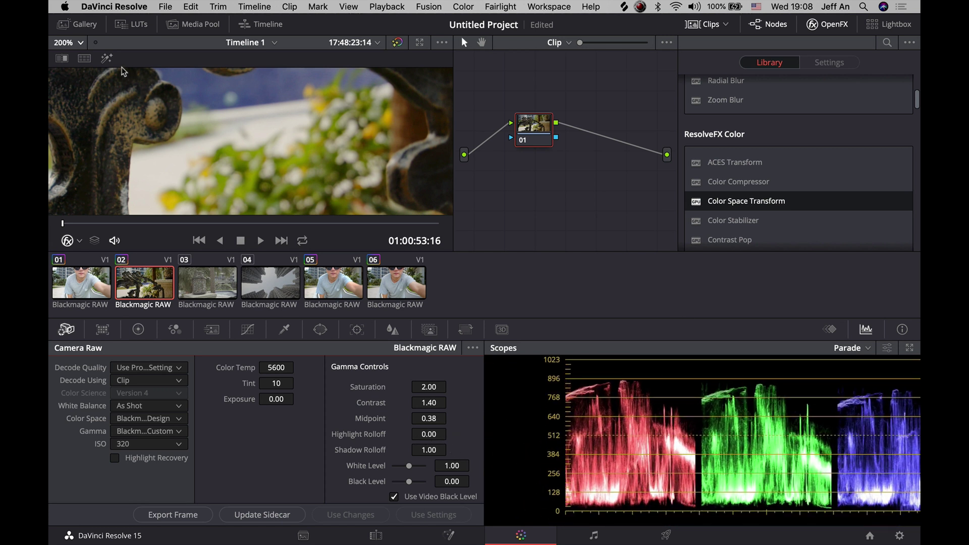
pyautogui.click(80, 44)
pyautogui.click(80, 59)
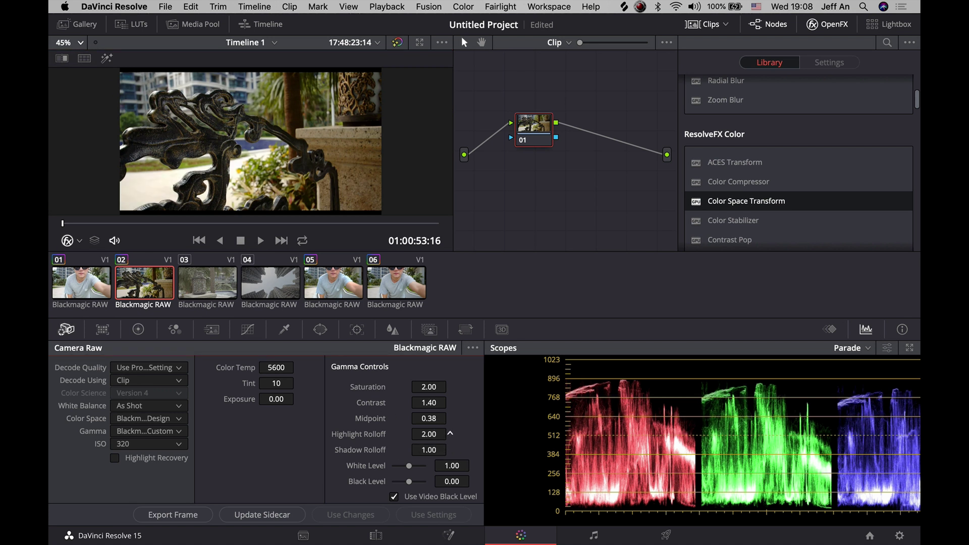
# Set clip 02's Highlight Rolloff to 0.01, Shadow Rolloff to 1.02 and color temperature to 5216
pyautogui.moveTo(444, 457); pyautogui.dragTo(450, 434)
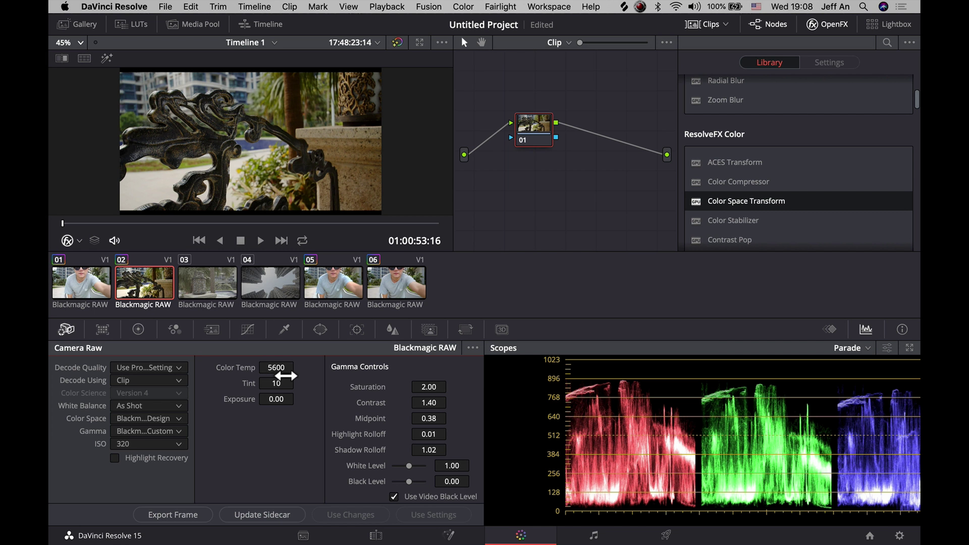
pyautogui.moveTo(281, 368); pyautogui.dragTo(298, 367)
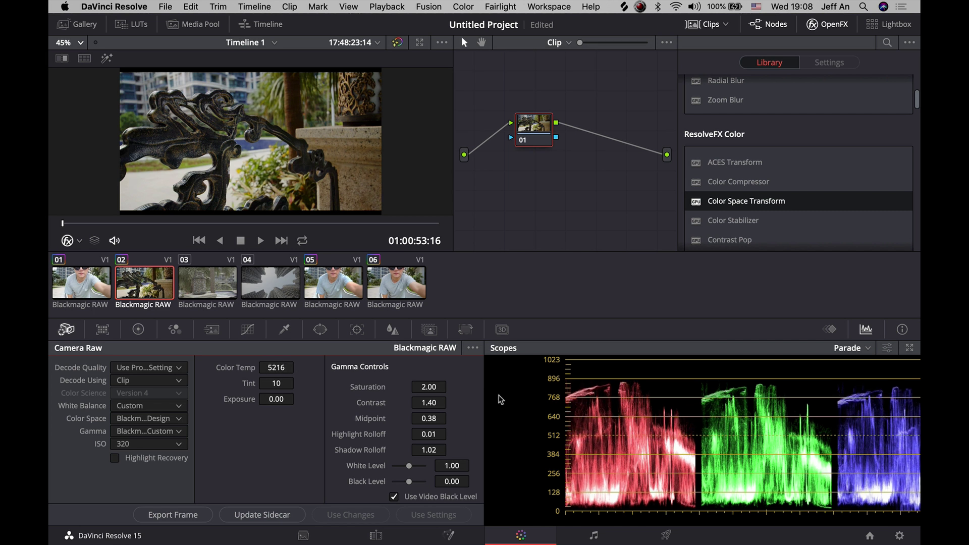
# Set clip 02's ISO to 500 in its Camera Raw settings
pyautogui.click(167, 447)
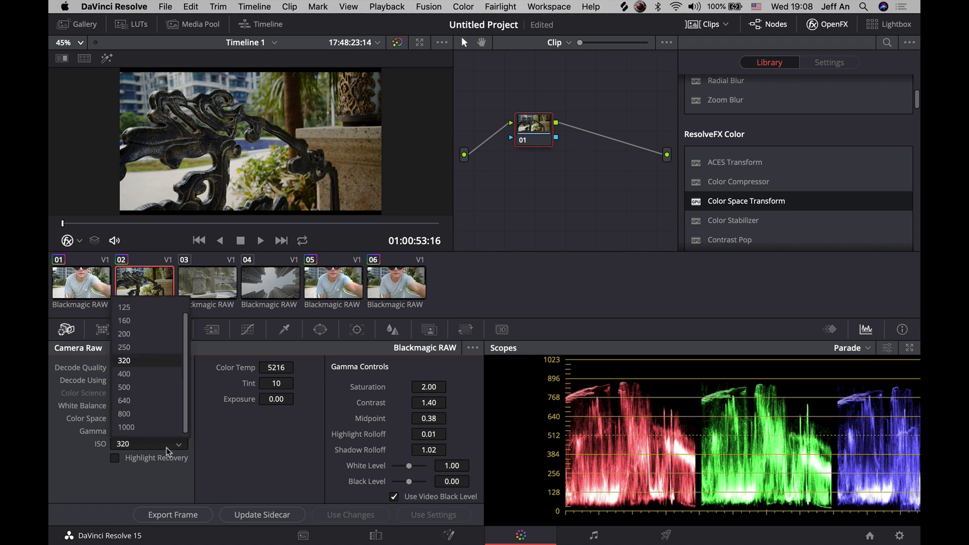
pyautogui.click(163, 387)
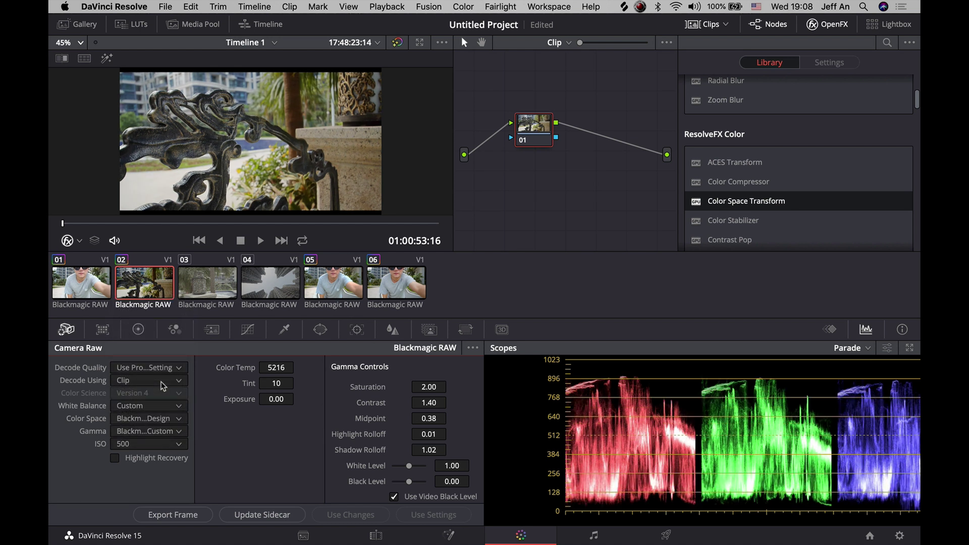
pyautogui.click(162, 444)
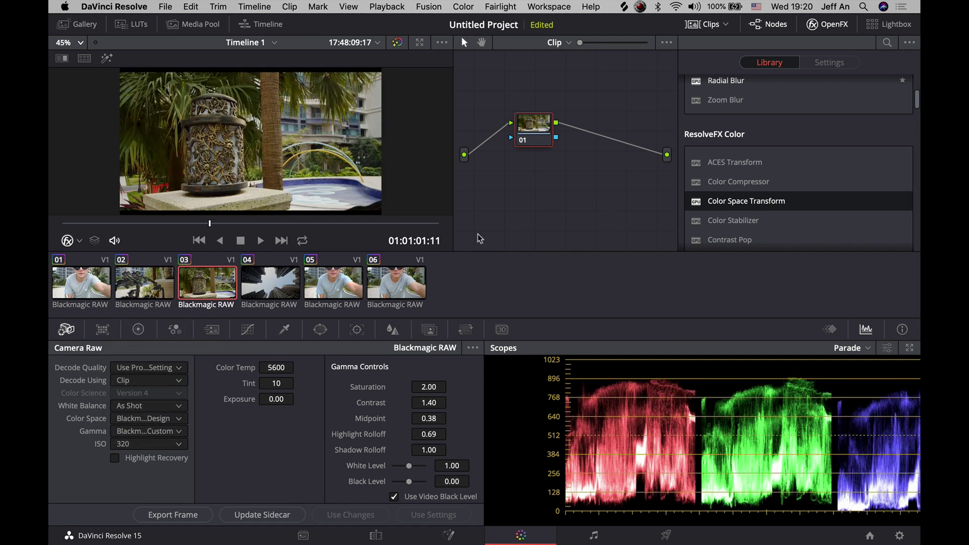
# Add the Lens Distortion effect from the OpenFX library to node 01 of clip 03
pyautogui.moveTo(542, 130); pyautogui.dragTo(551, 106)
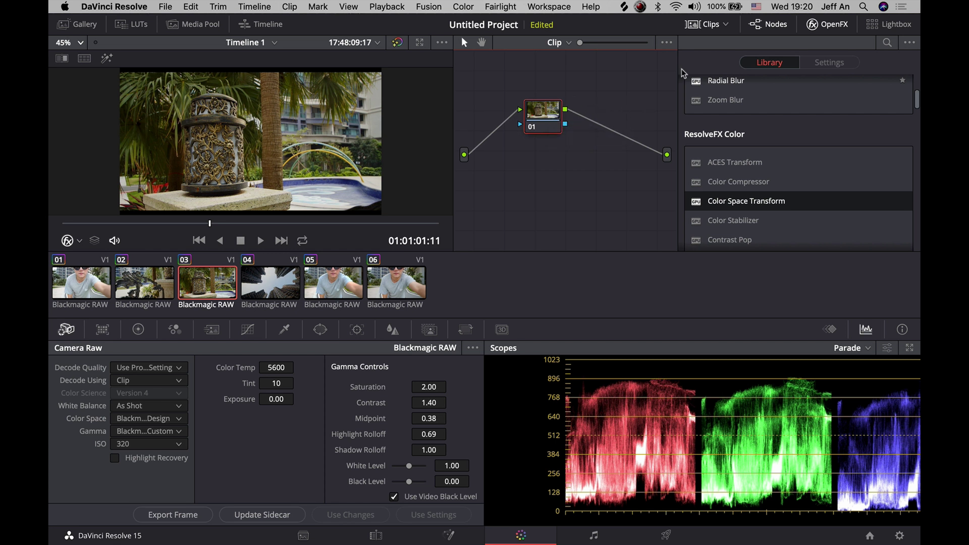
pyautogui.click(828, 25)
pyautogui.click(831, 25)
pyautogui.scroll(-10, 813, 153)
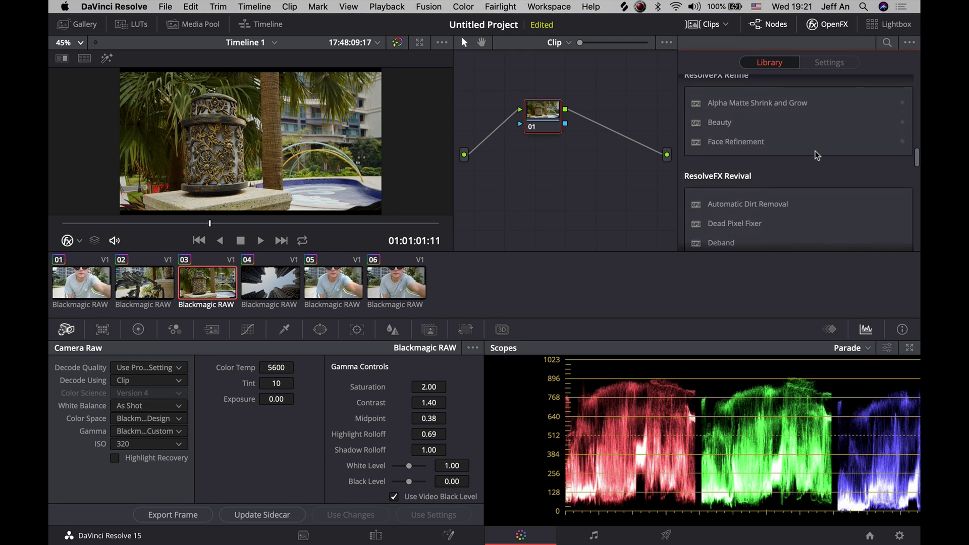
pyautogui.scroll(-12, 817, 155)
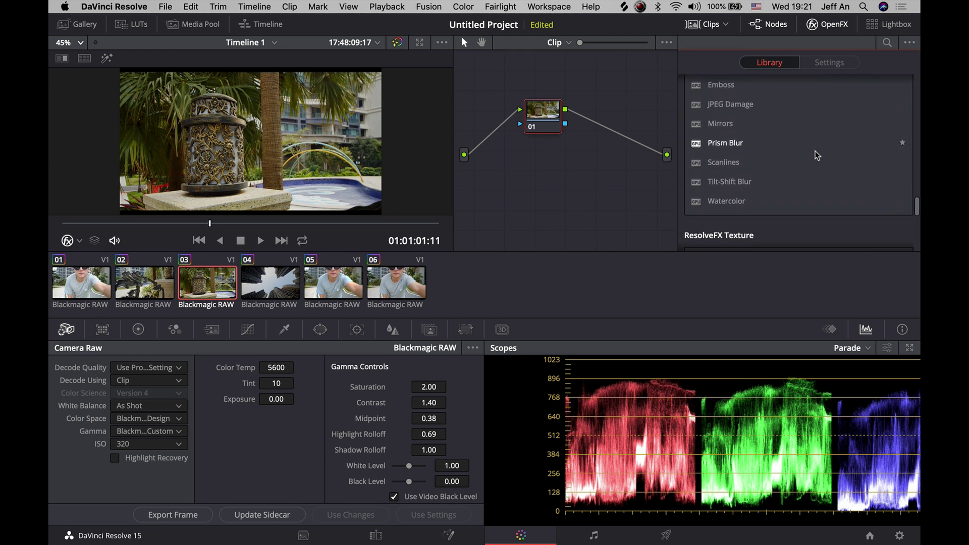
pyautogui.scroll(-8, 817, 155)
pyautogui.moveTo(744, 160); pyautogui.dragTo(552, 120)
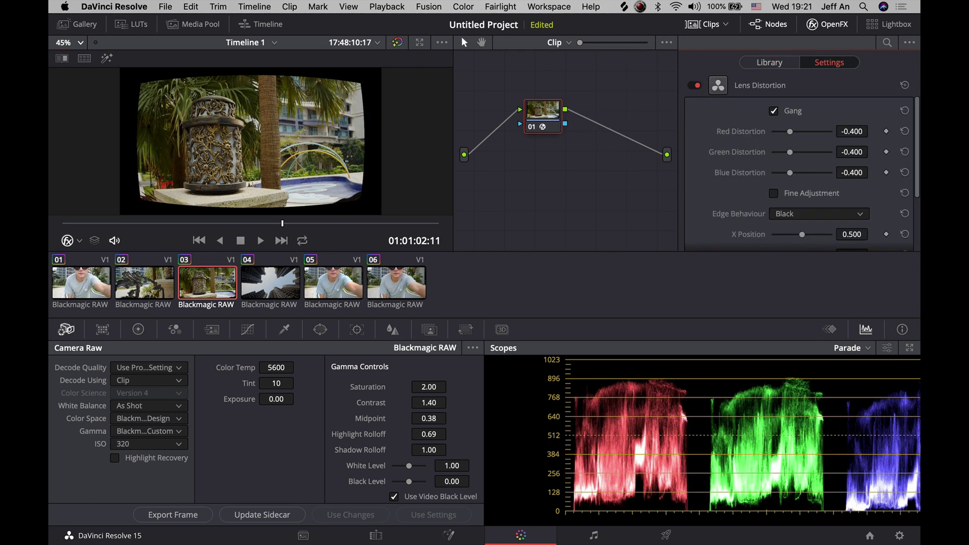
# Try a ganged distortion of 0.295 in the Lens Distortion effect and return it to 0 for comparison
pyautogui.moveTo(860, 134); pyautogui.dragTo(862, 135)
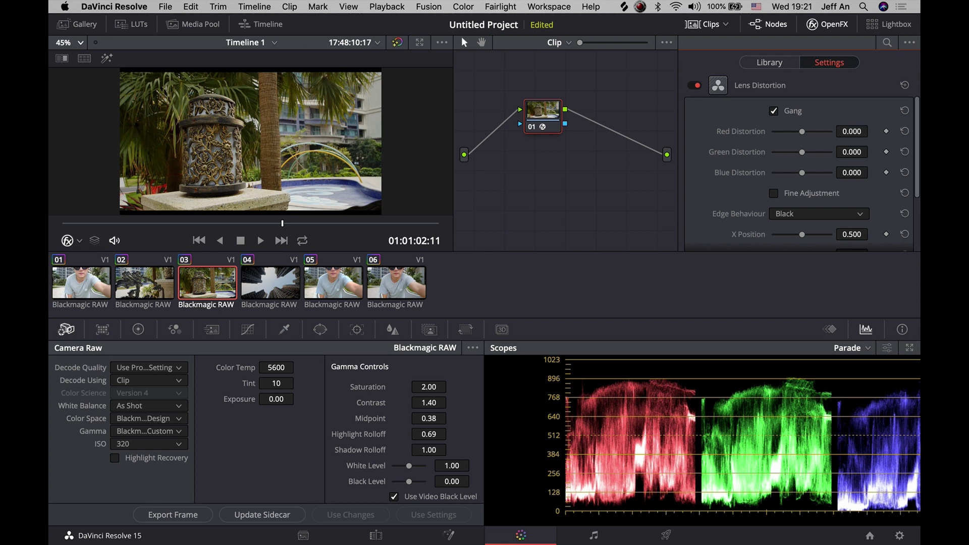
pyautogui.moveTo(872, 130); pyautogui.dragTo(872, 132)
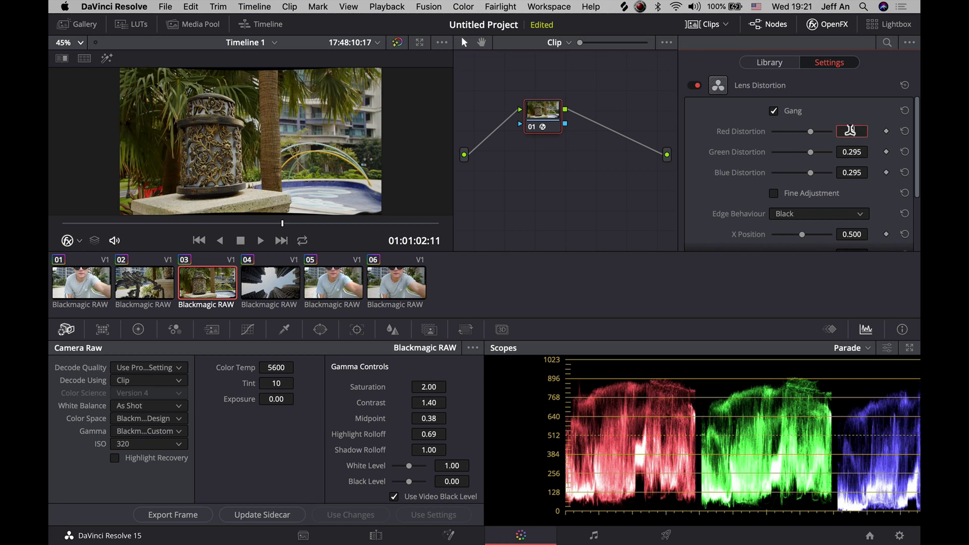
pyautogui.write('0')
pyautogui.press('Return')
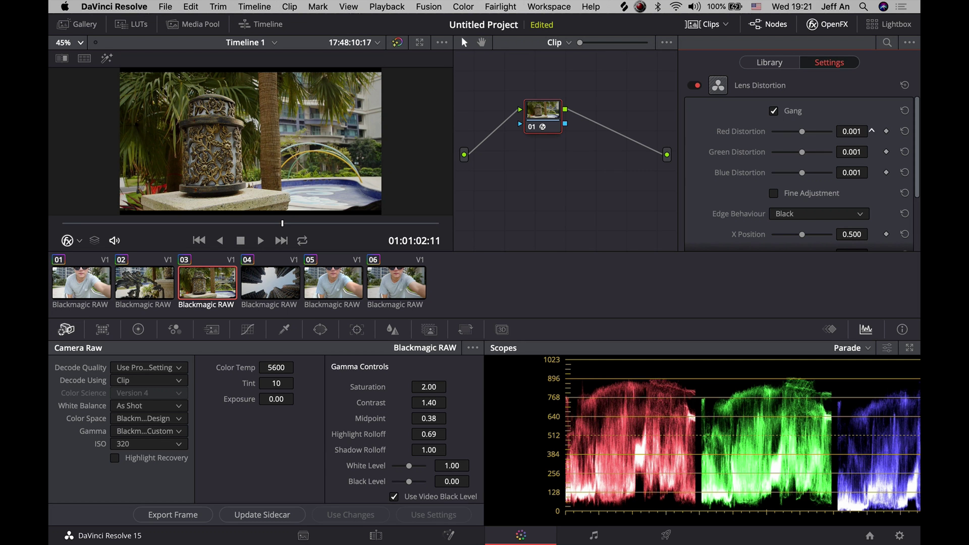
# Set the ganged red, green and blue distortion to 0.130 and check the image full screen
pyautogui.moveTo(872, 132); pyautogui.dragTo(872, 131)
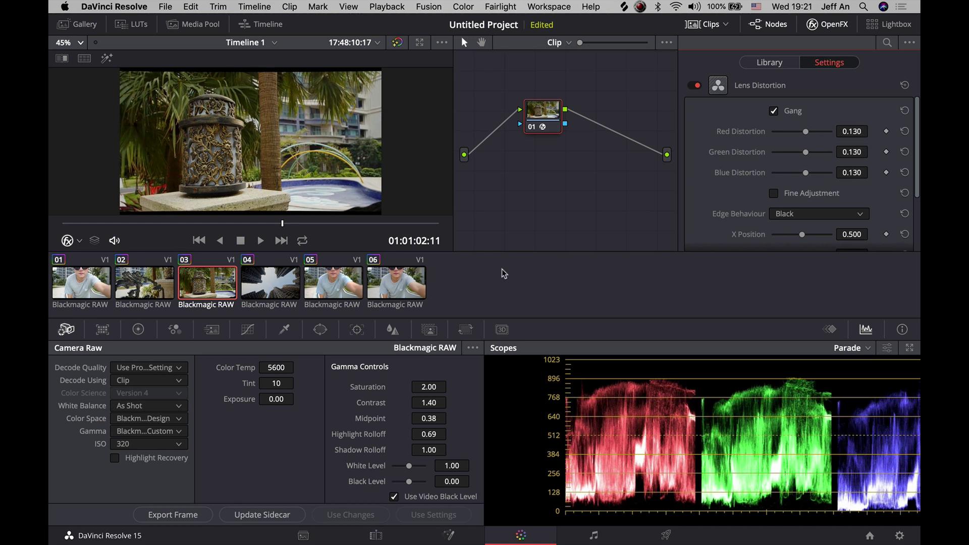
pyautogui.press('super+f')
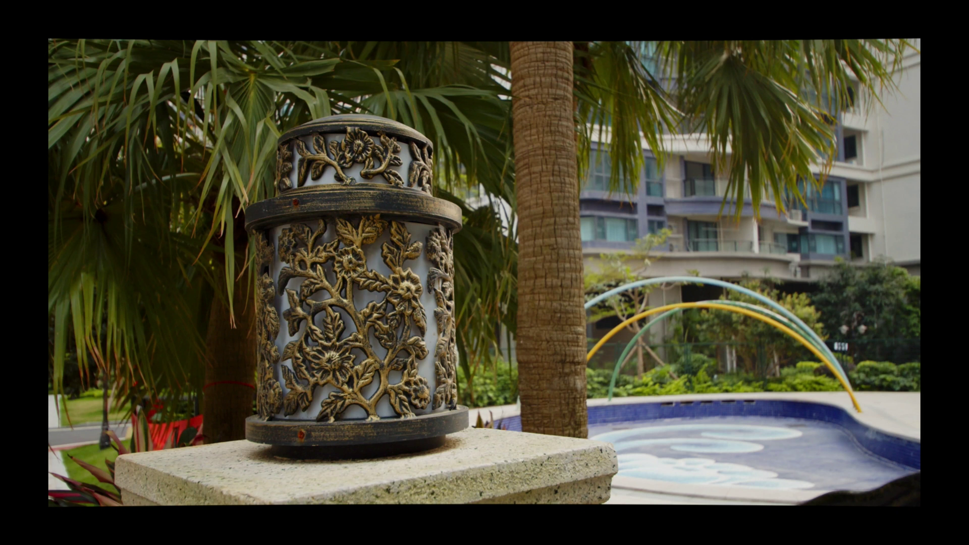
pyautogui.press('super+f')
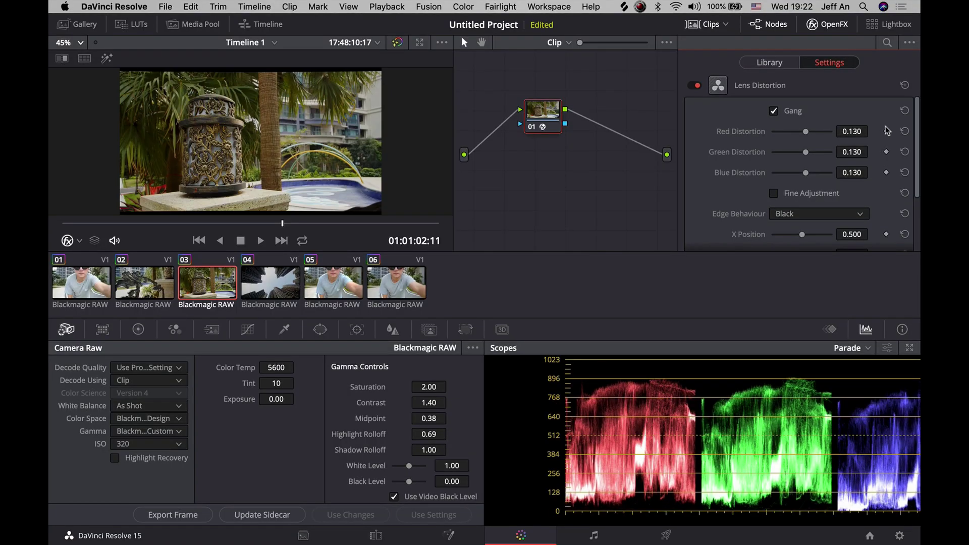
# Reset the red distortion to its default and disable the Lens Distortion effect on clip 03
pyautogui.click(905, 132)
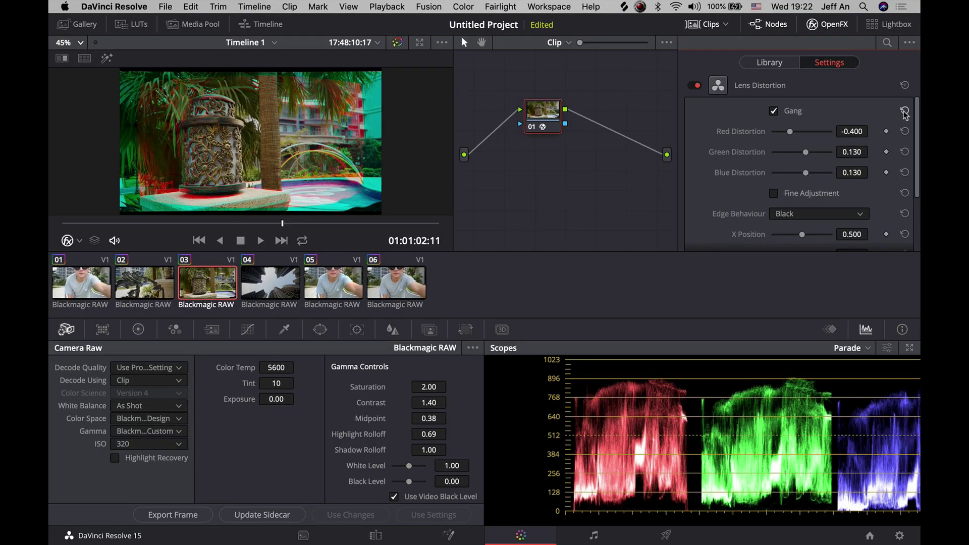
pyautogui.click(692, 85)
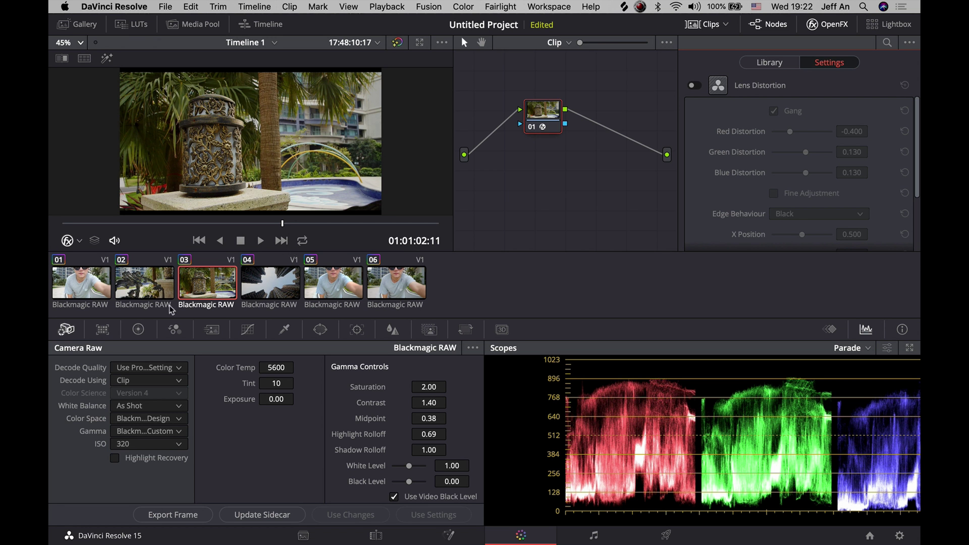
# Set clip 03's spatial noise reduction threshold to Luma 2.0, unlink the two thresholds and set Chroma to 10.0
pyautogui.click(212, 330)
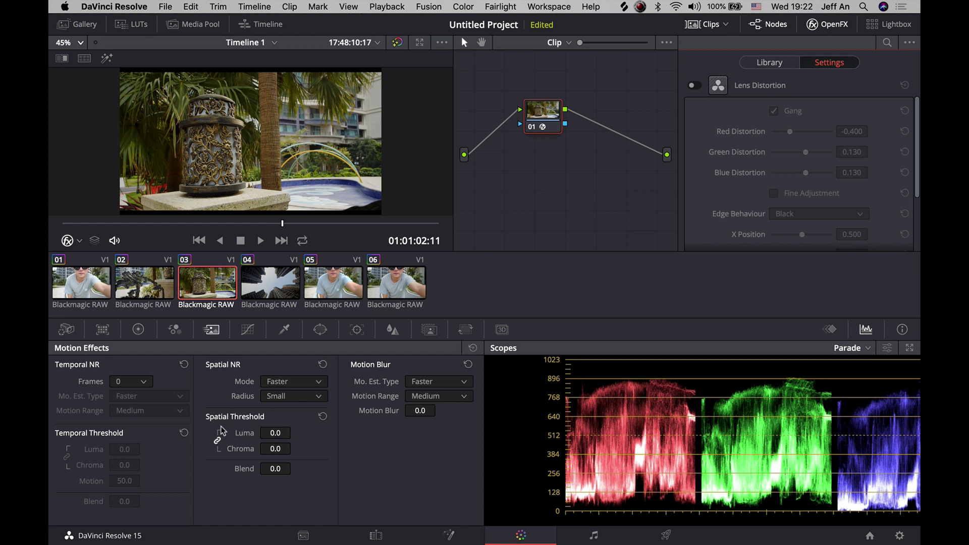
pyautogui.click(279, 433)
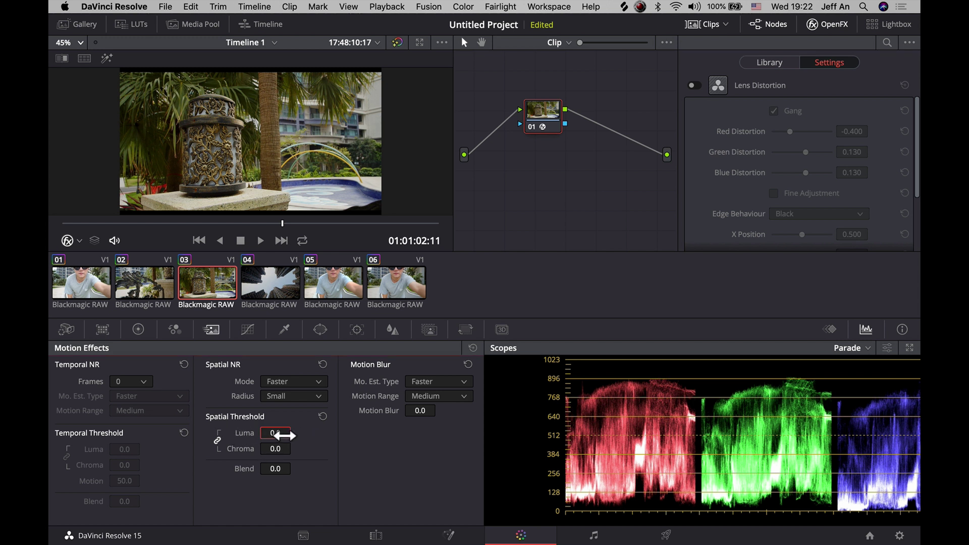
pyautogui.write('2')
pyautogui.press('Return')
pyautogui.click(218, 442)
pyautogui.click(279, 449)
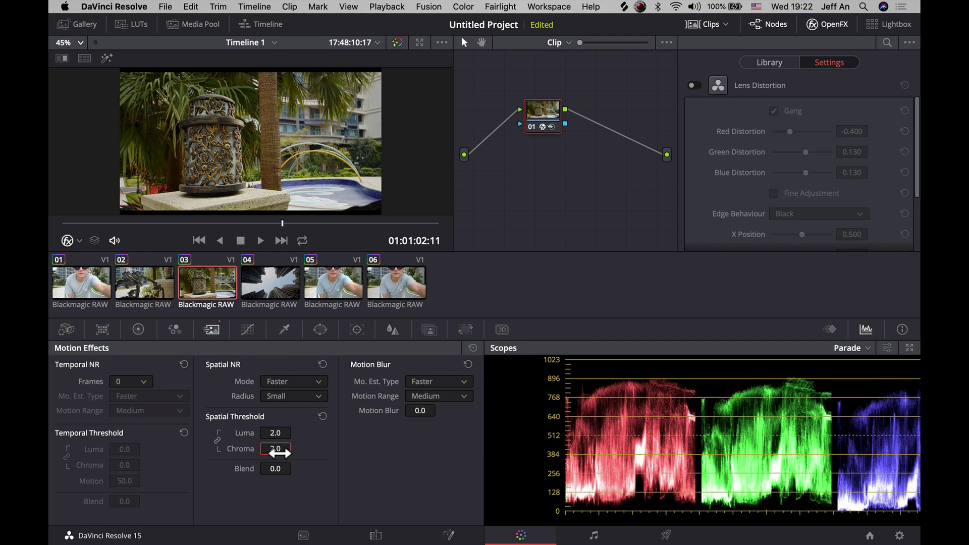
pyautogui.write('10')
pyautogui.press('Return')
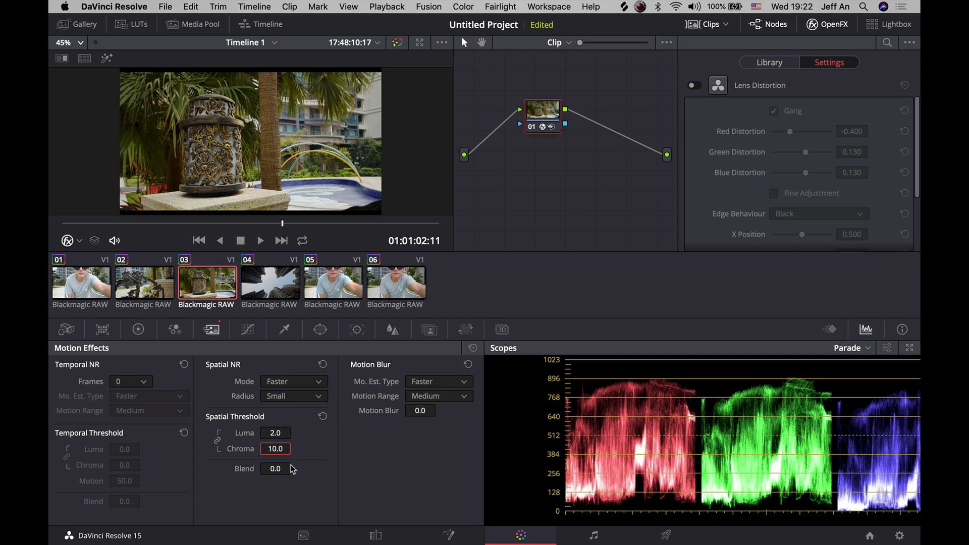
# Inspect clip 03 full screen and compare it with node 01 switched off and on to judge the noise reduction
pyautogui.press('super+f')
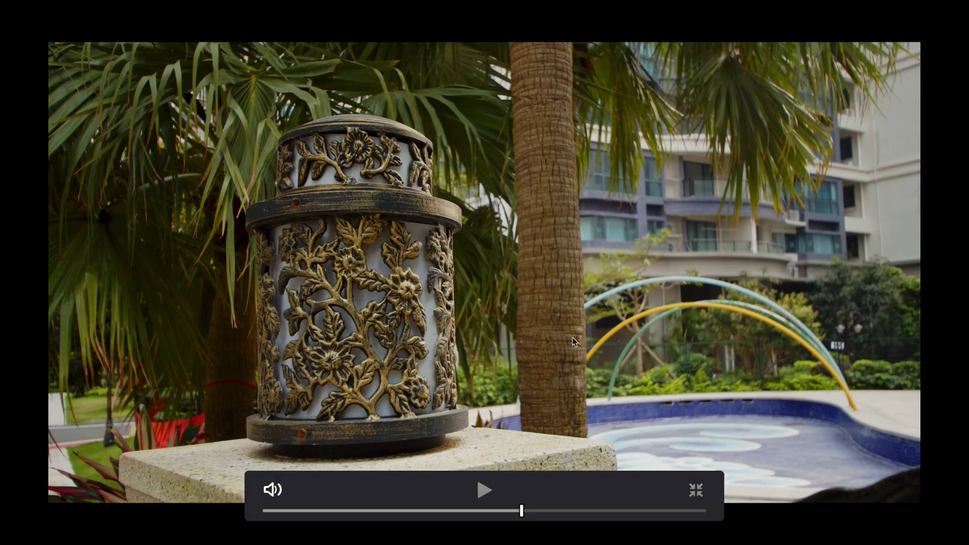
pyautogui.press('Escape')
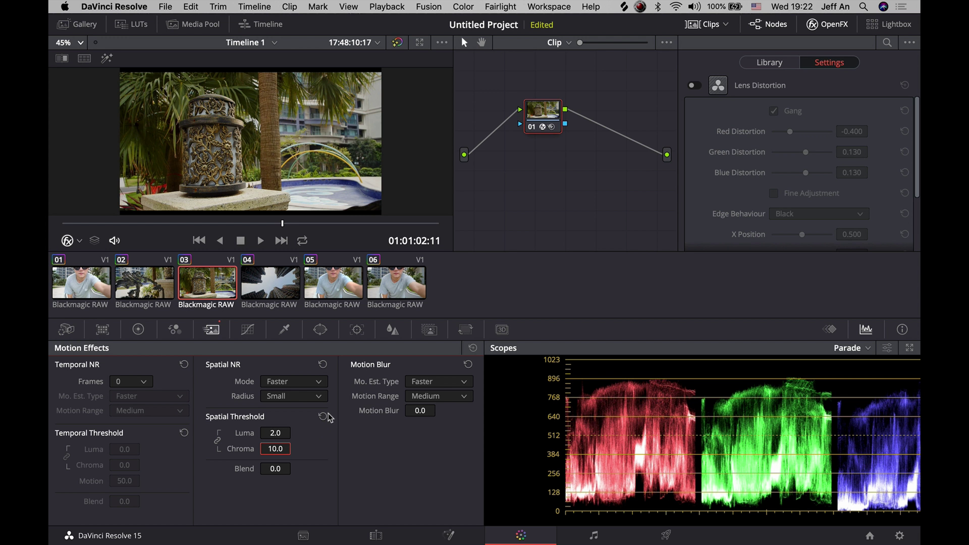
pyautogui.click(531, 129)
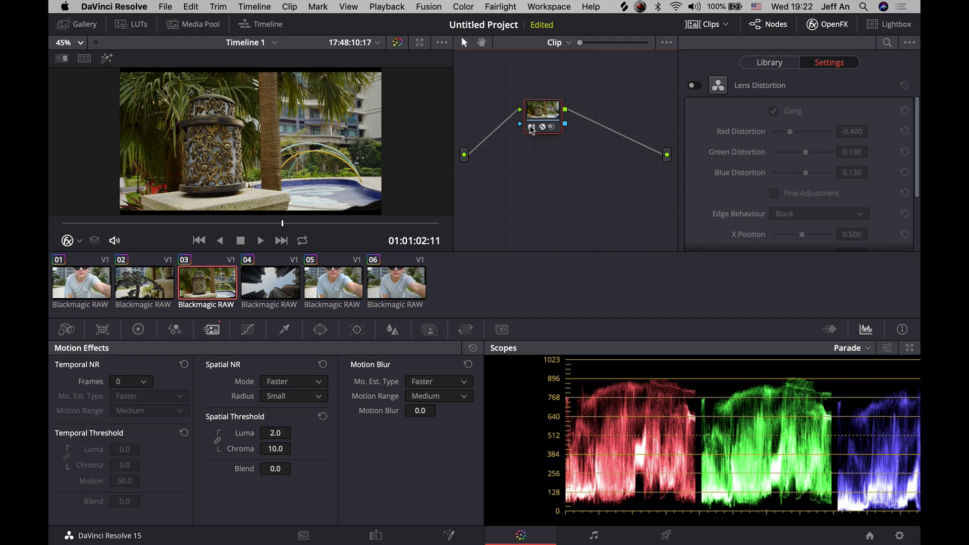
pyautogui.click(531, 129)
pyautogui.click(531, 130)
pyautogui.click(531, 130)
pyautogui.click(531, 129)
pyautogui.click(531, 129)
pyautogui.click(531, 130)
pyautogui.click(531, 129)
pyautogui.click(531, 130)
pyautogui.click(531, 129)
pyautogui.click(531, 129)
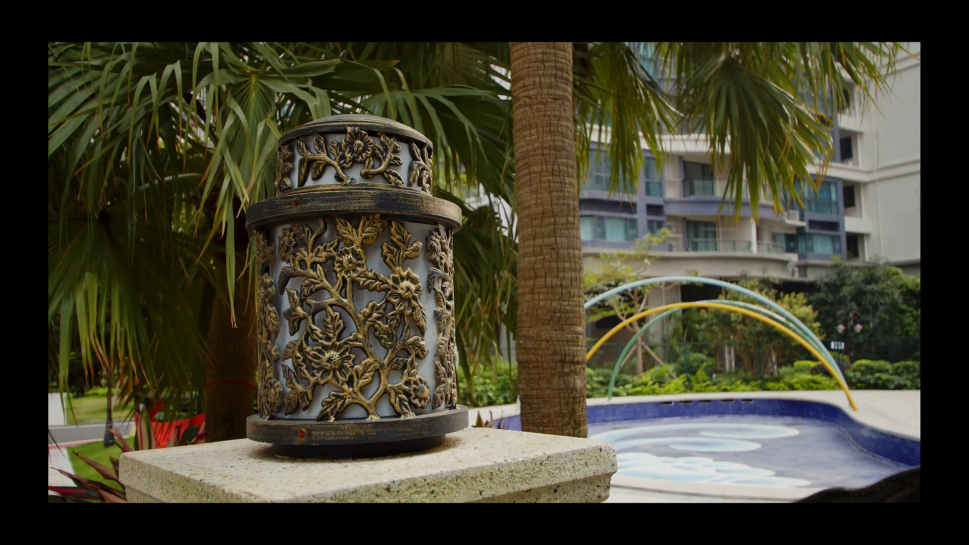
pyautogui.moveTo(508, 244)
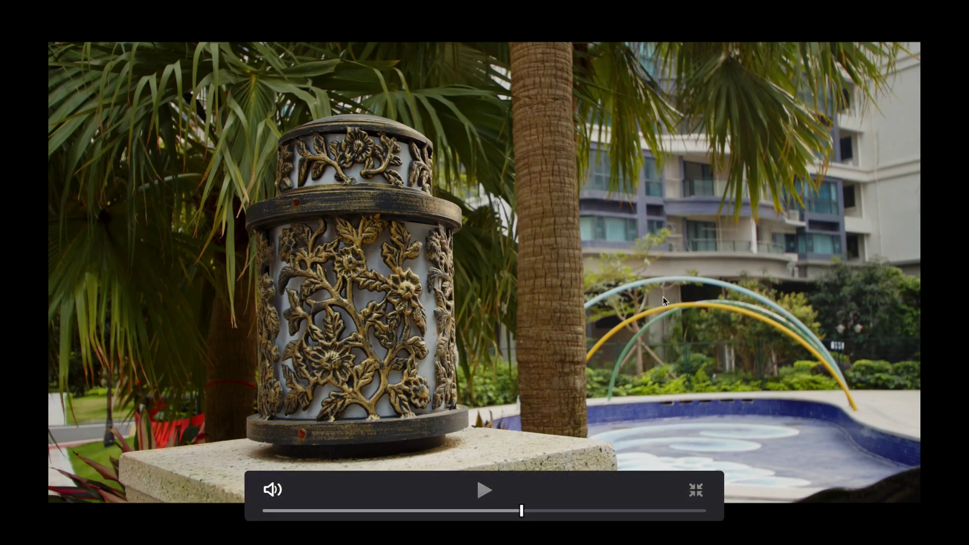